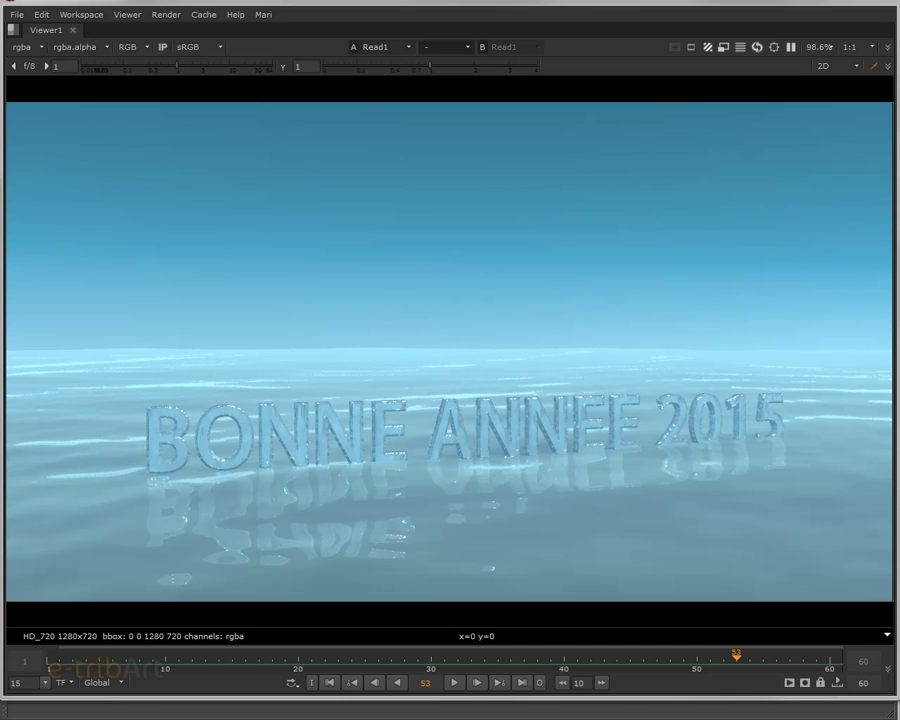
# Step: Play the rendered glass 'BONNE ANNEE 2015' sequence in Nuke's Viewer1
pyautogui.click(454, 682)
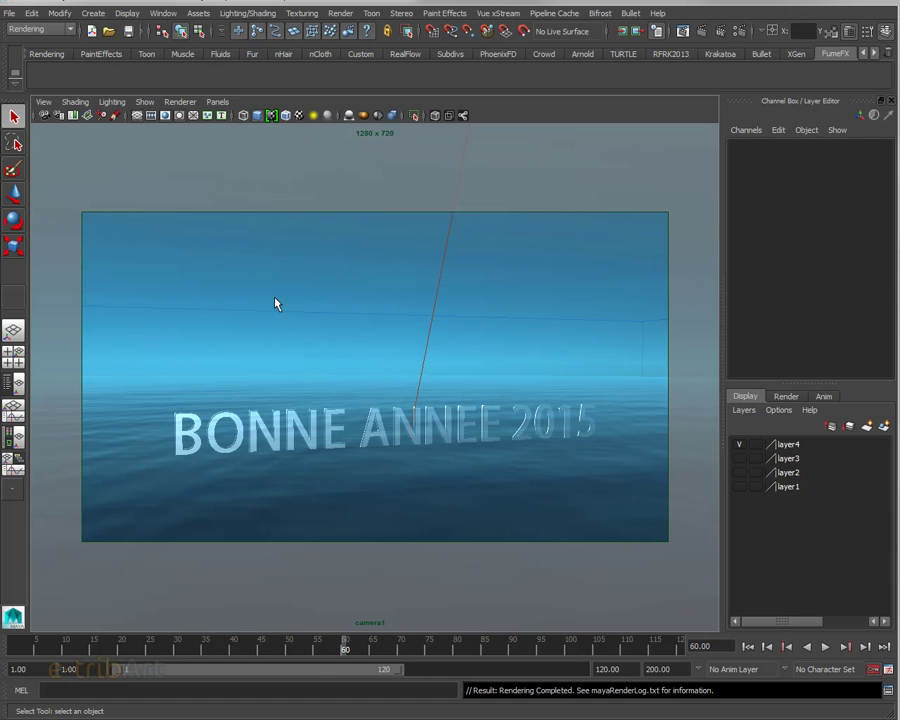
# Step: Select the CalmSea_fluid1 ocean container in the Maya viewport
pyautogui.click(93, 13)
pyautogui.moveTo(122, 185)
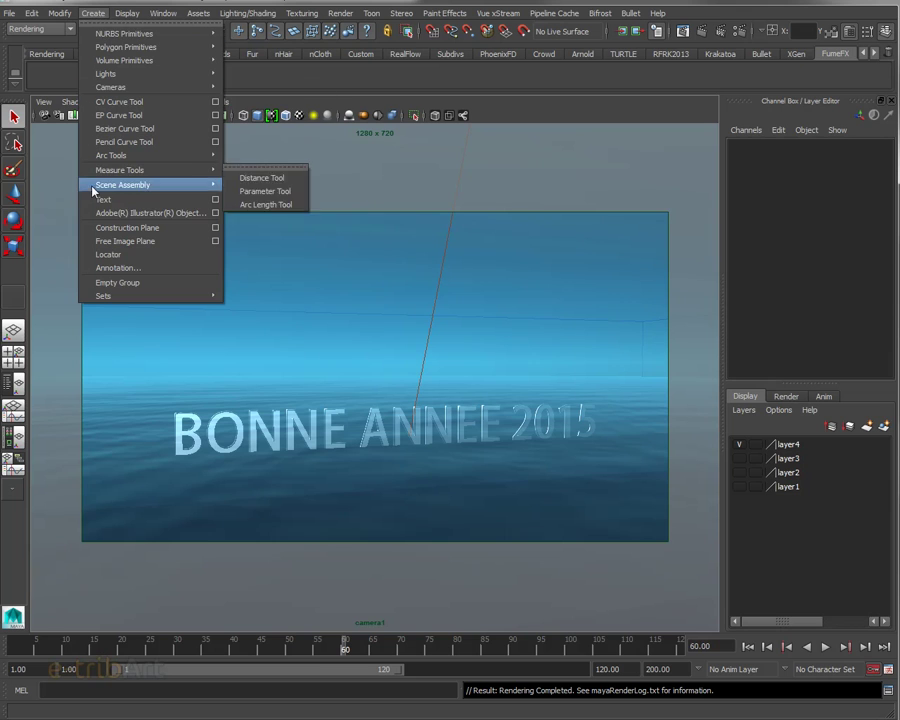
pyautogui.click(592, 193)
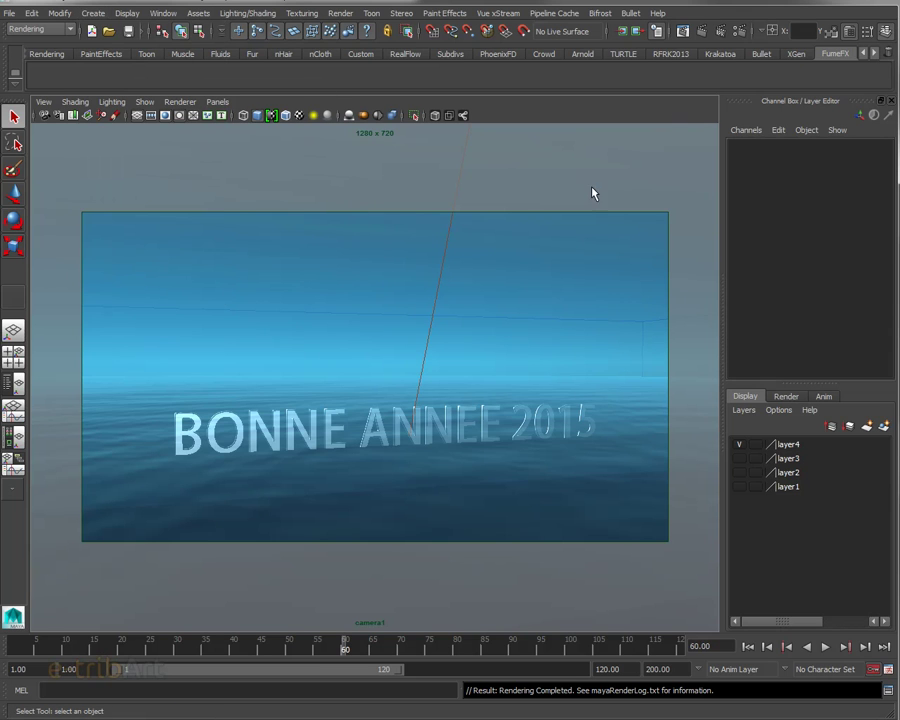
pyautogui.click(316, 434)
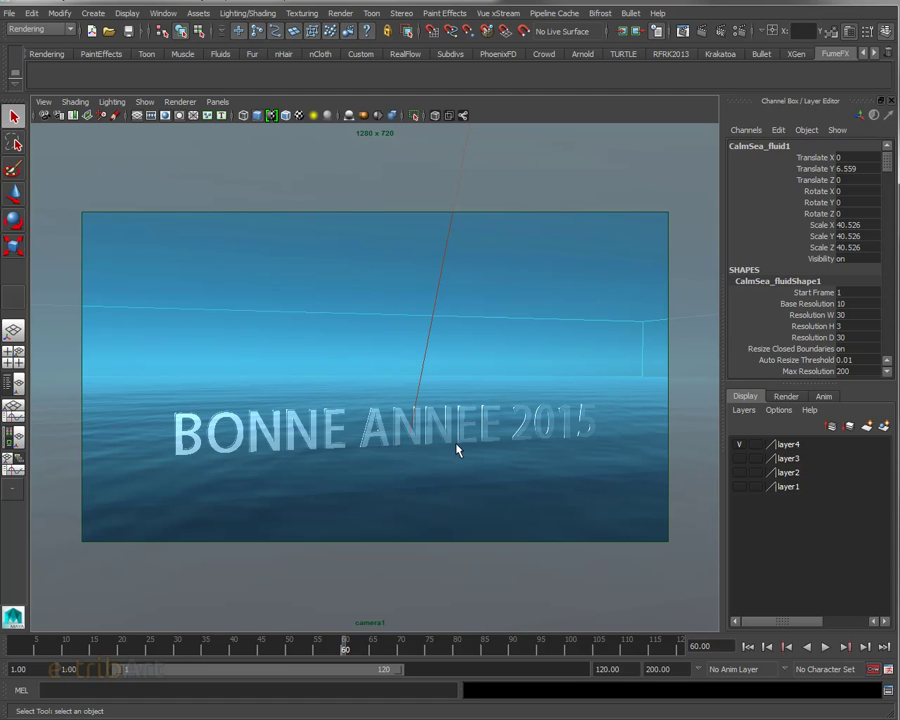
# Step: Show the mental ray Render Settings Quality tab, with the window moved left and up
pyautogui.click(737, 36)
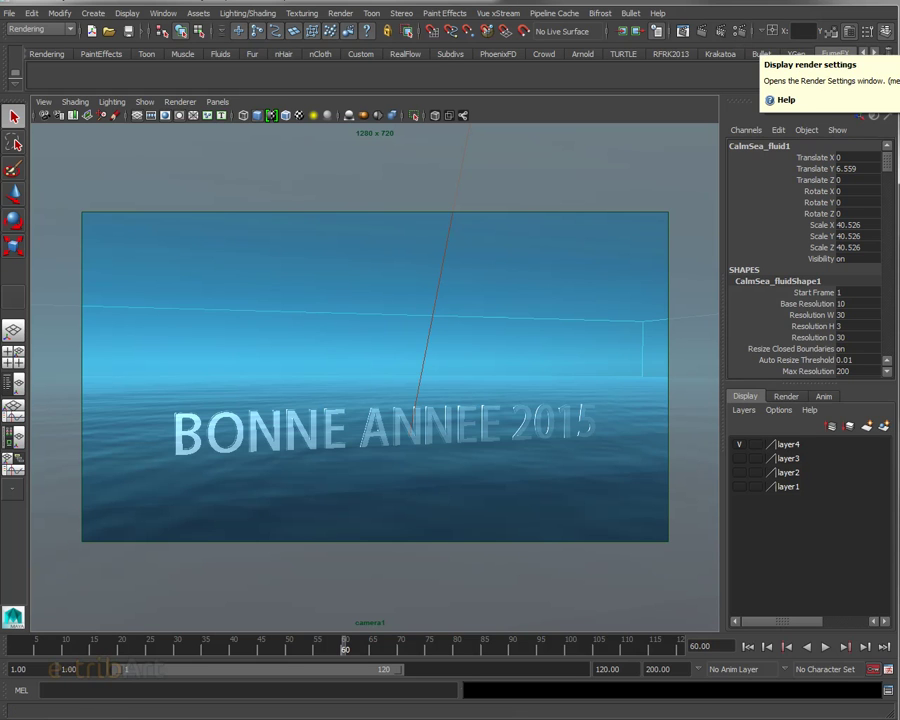
pyautogui.moveTo(745, 80); pyautogui.dragTo(565, 89)
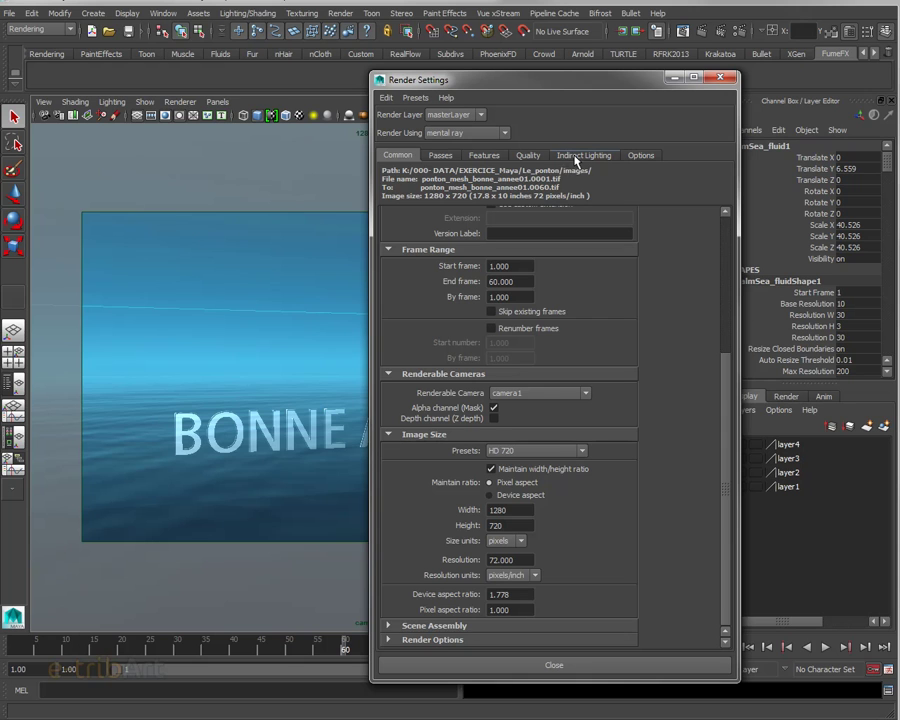
pyautogui.click(535, 160)
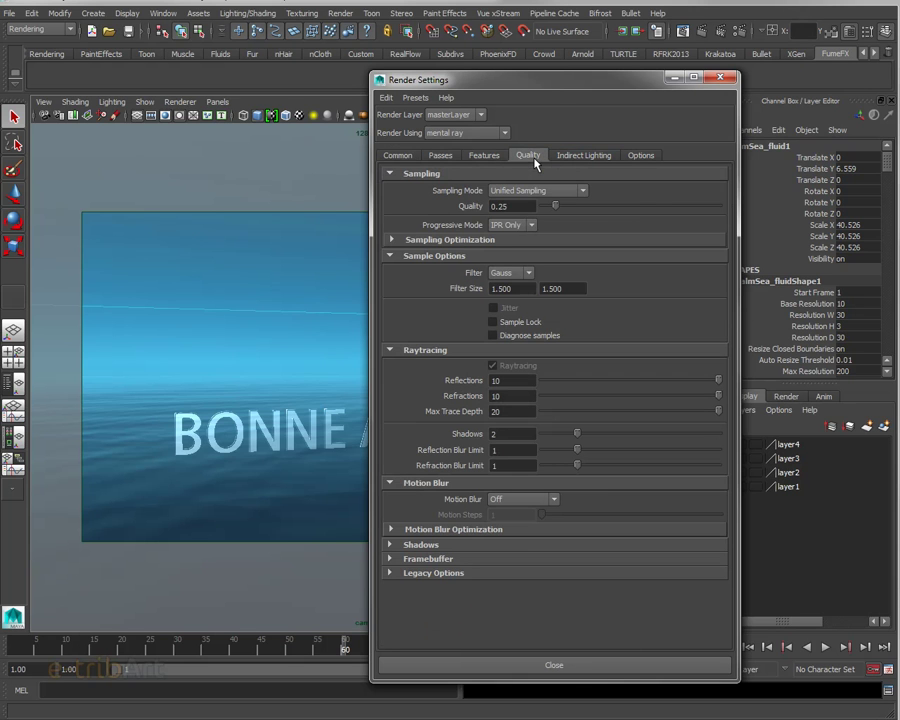
pyautogui.moveTo(554, 90); pyautogui.dragTo(556, 64)
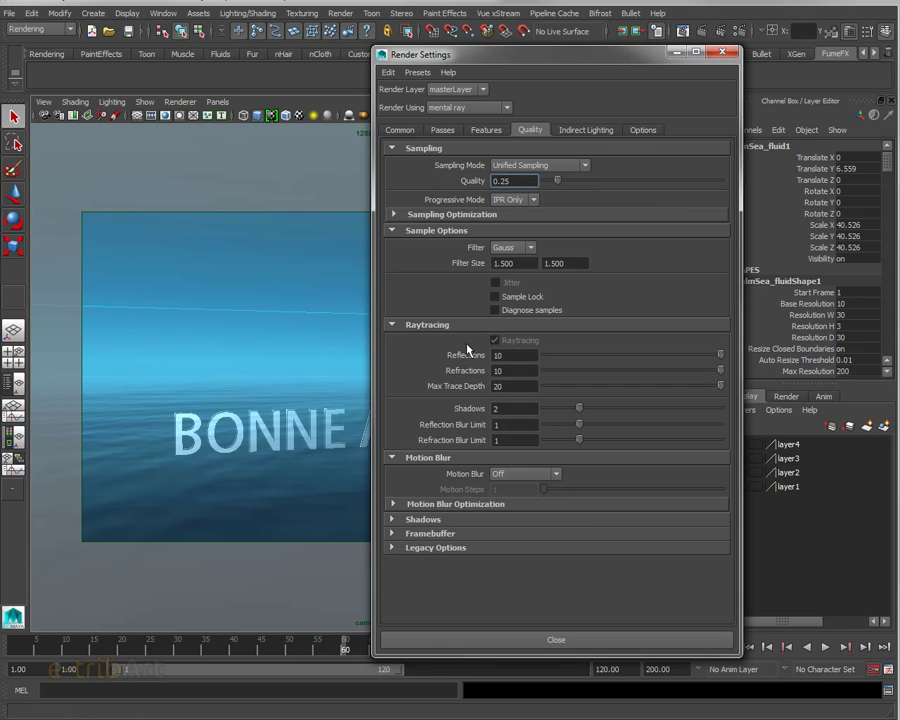
# Step: Review the raytracing limits, raise Shadows depth to 4, and view Indirect Lighting settings
pyautogui.click(507, 356)
pyautogui.click(509, 370)
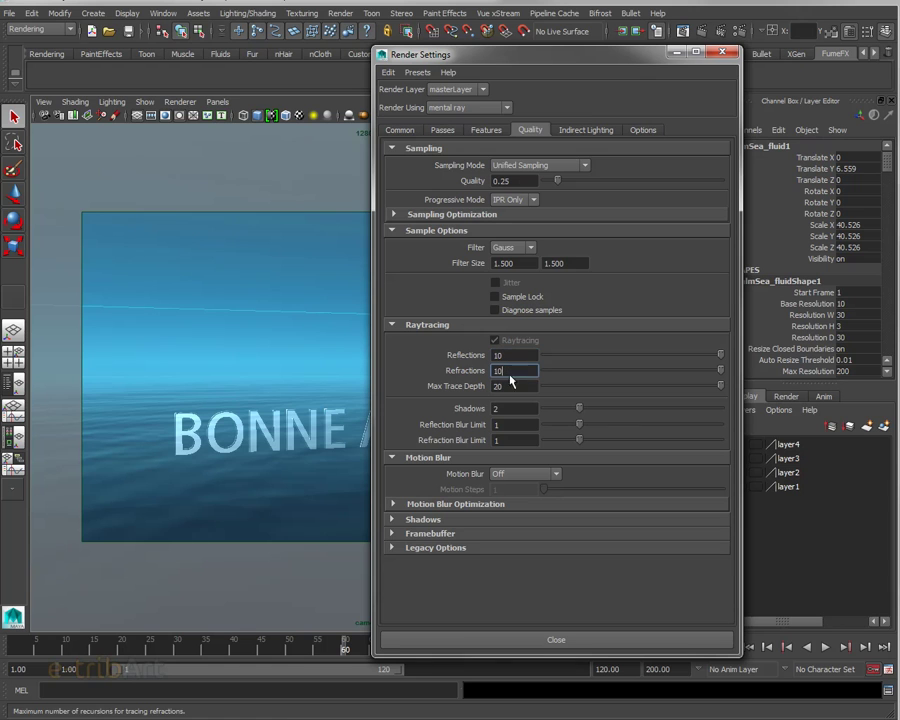
pyautogui.click(513, 385)
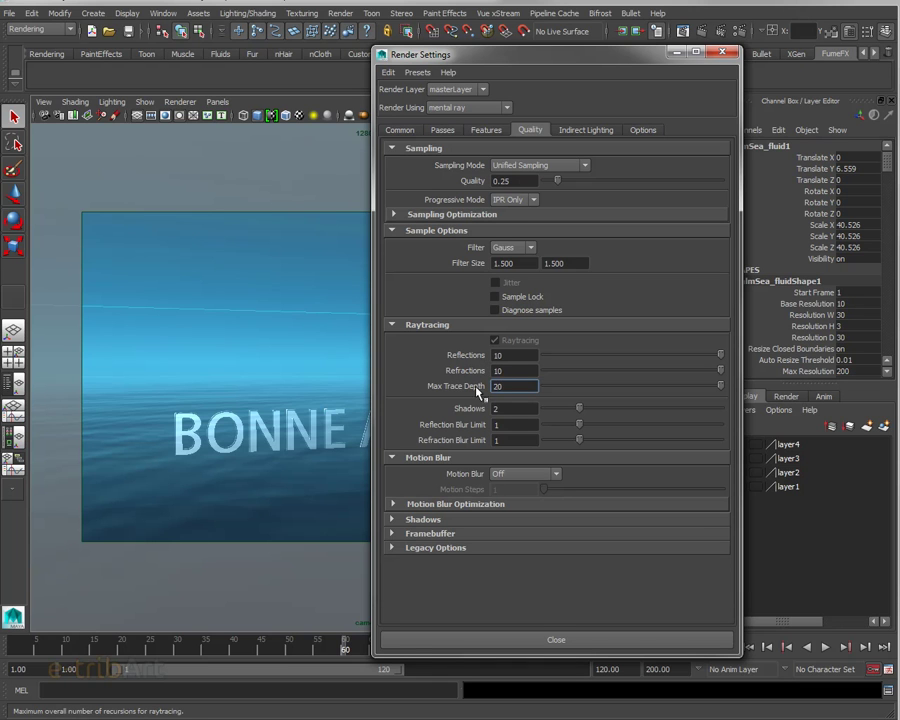
pyautogui.click(516, 409)
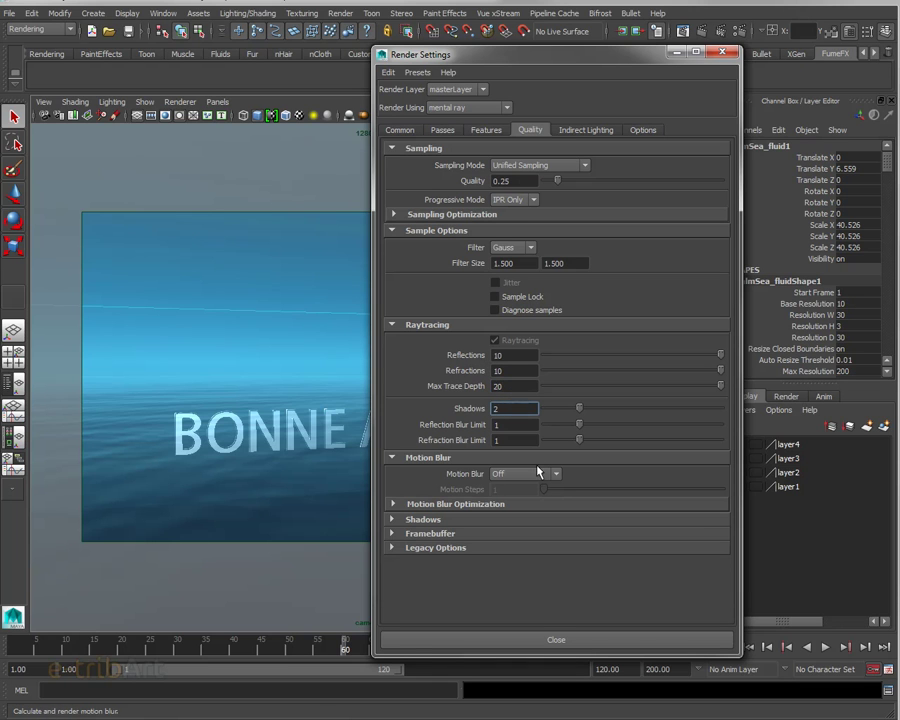
pyautogui.write('4')
pyautogui.press('Return')
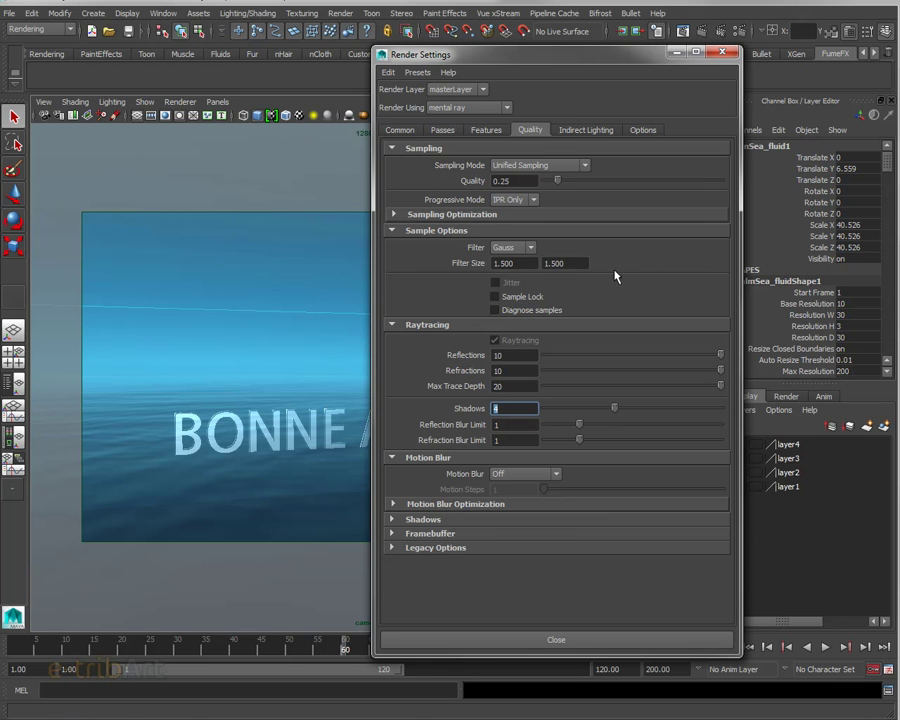
pyautogui.click(582, 131)
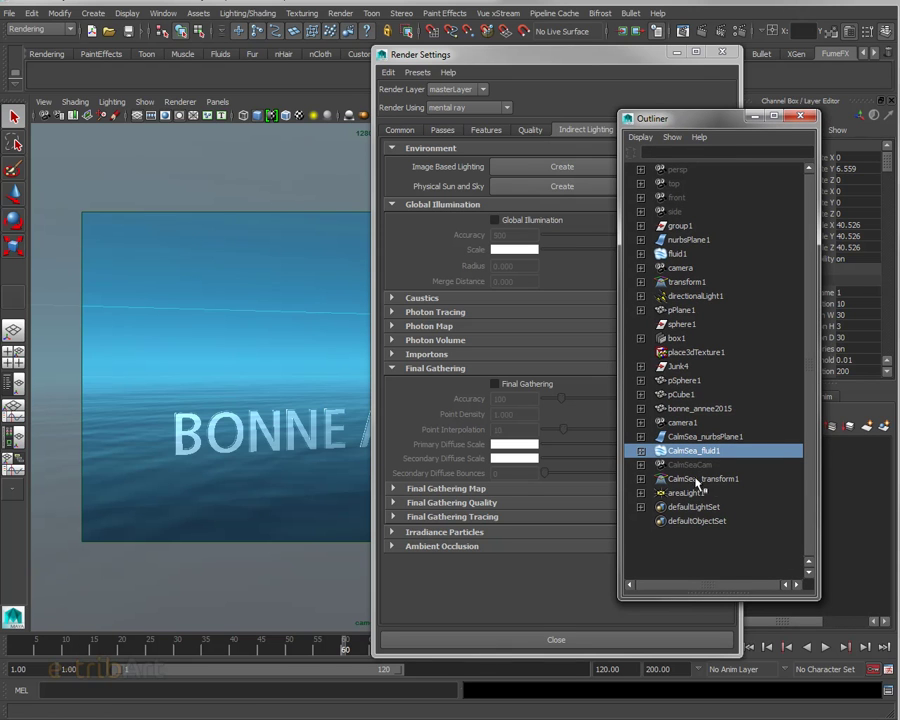
# Step: Select the lights, view through the free persp camera, and close Render Settings
pyautogui.click(682, 297)
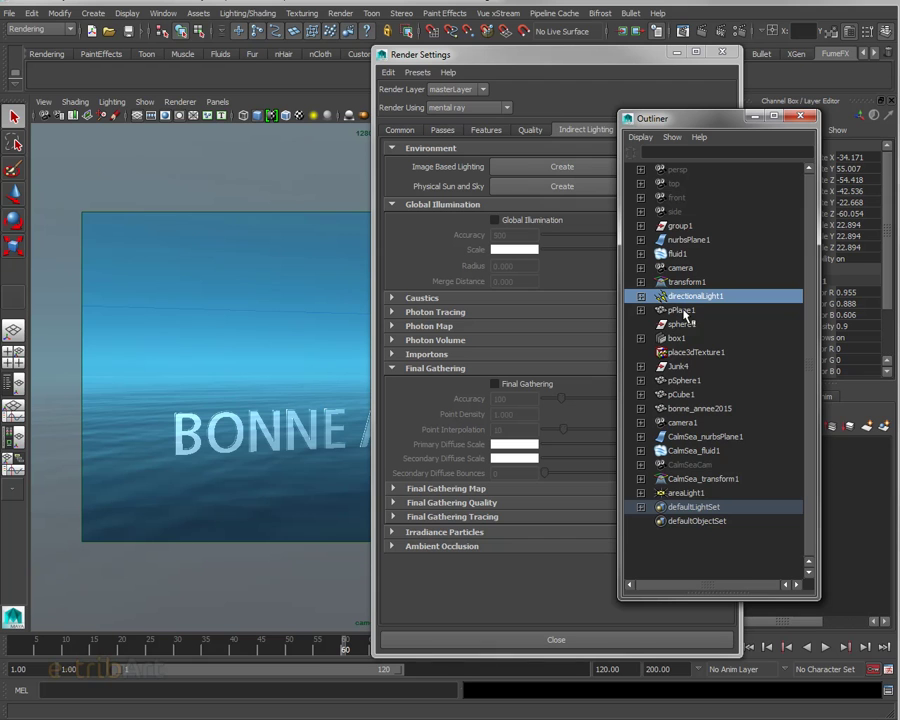
pyautogui.click(684, 493)
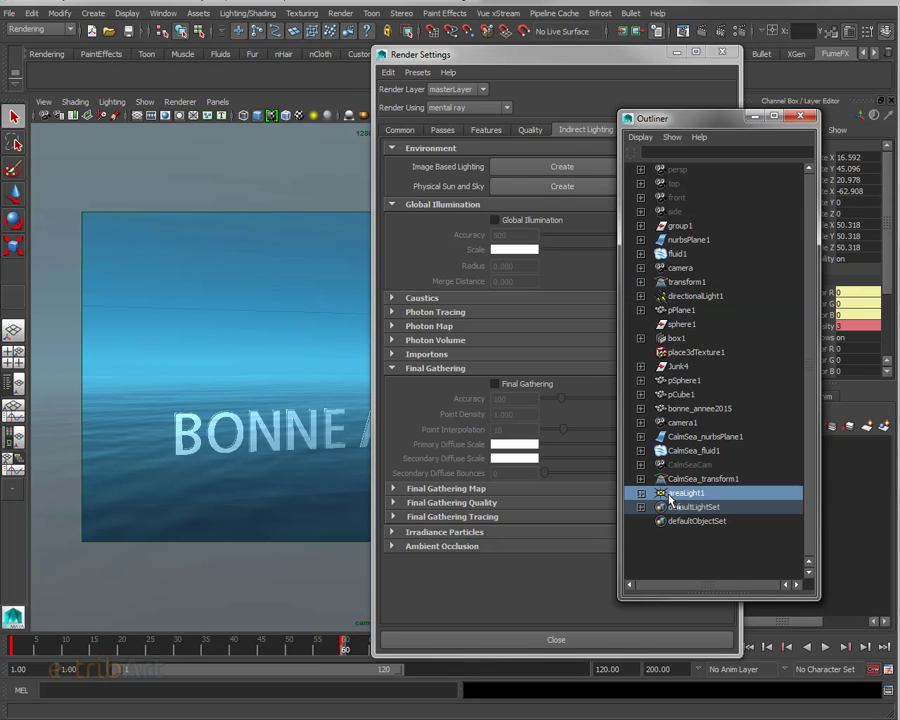
pyautogui.click(217, 101)
pyautogui.moveTo(240, 115)
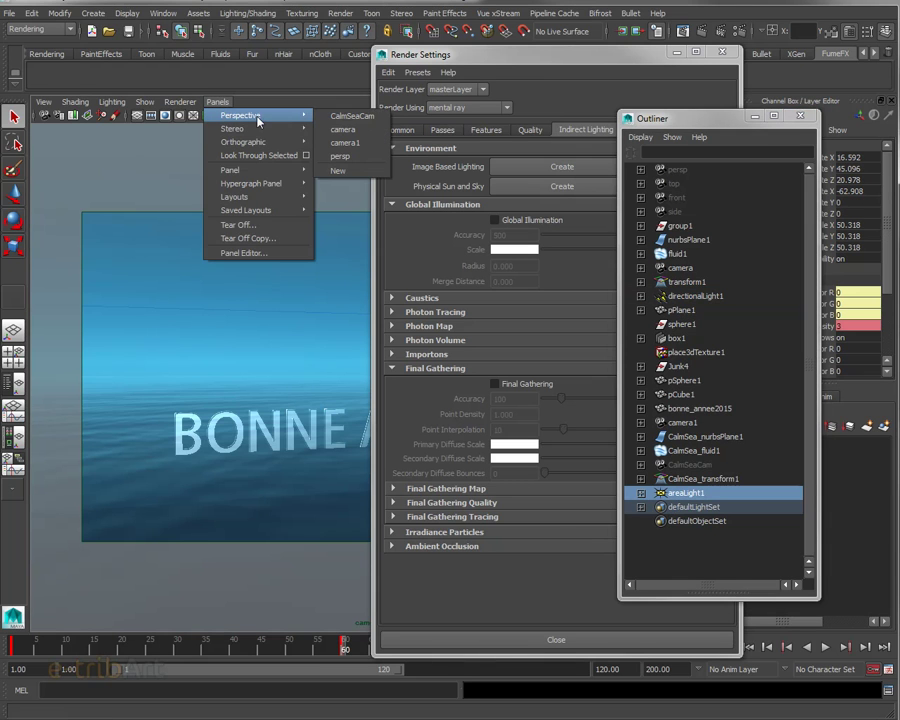
pyautogui.click(341, 156)
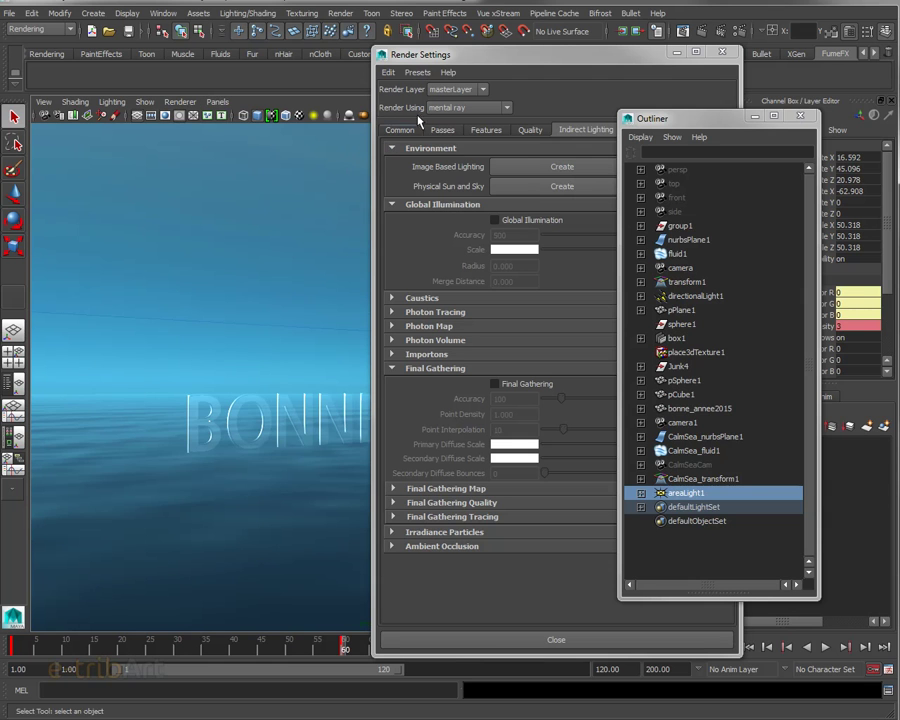
pyautogui.click(722, 51)
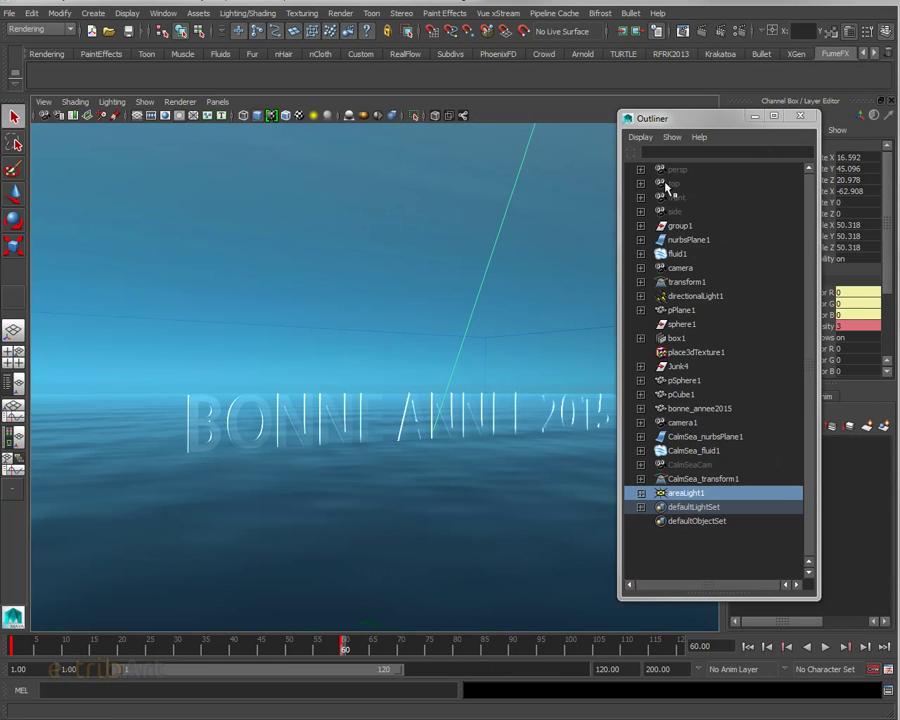
# Step: Orbit around the area light above the water and reselect areaLight1
pyautogui.press('a')
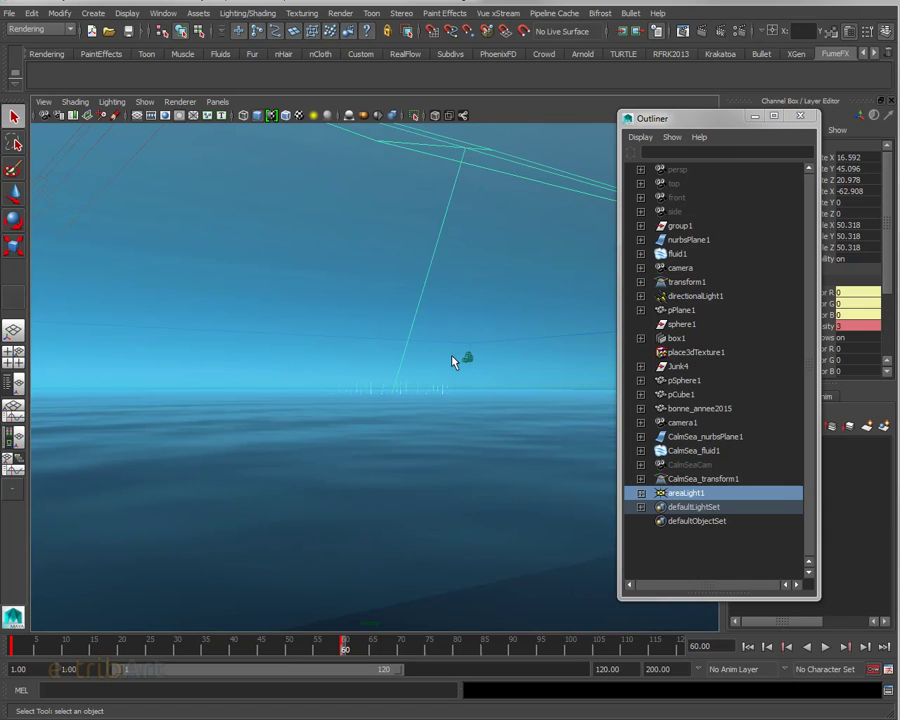
pyautogui.moveTo(452, 362)
pyautogui.keyDown('alt'); pyautogui.mouseDown()
pyautogui.moveTo(456, 392)
pyautogui.moveTo(448, 390)
pyautogui.mouseUp(); pyautogui.keyUp('alt')
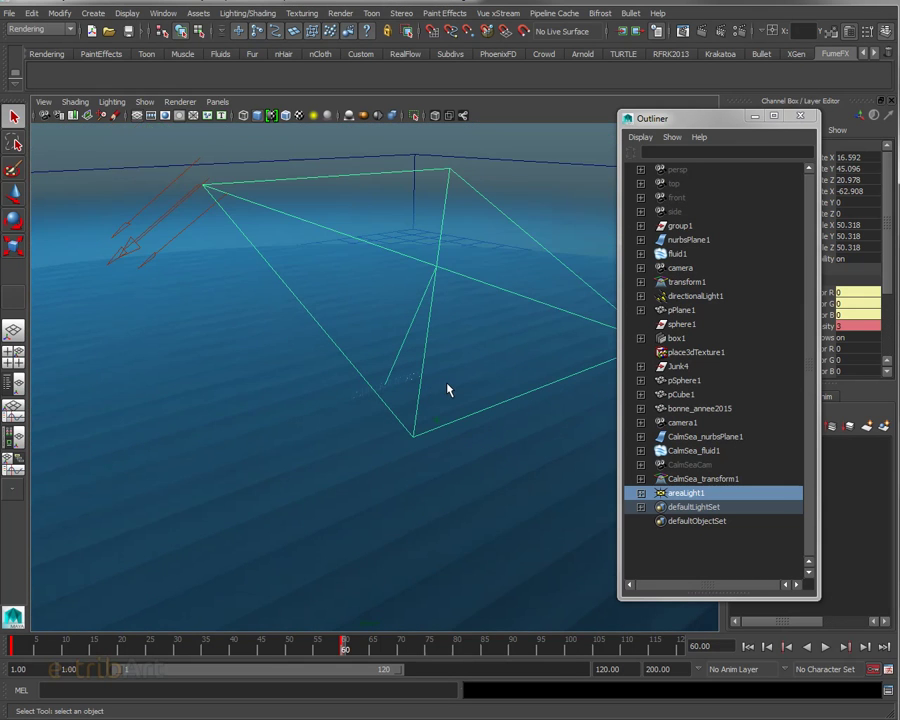
pyautogui.click(148, 236)
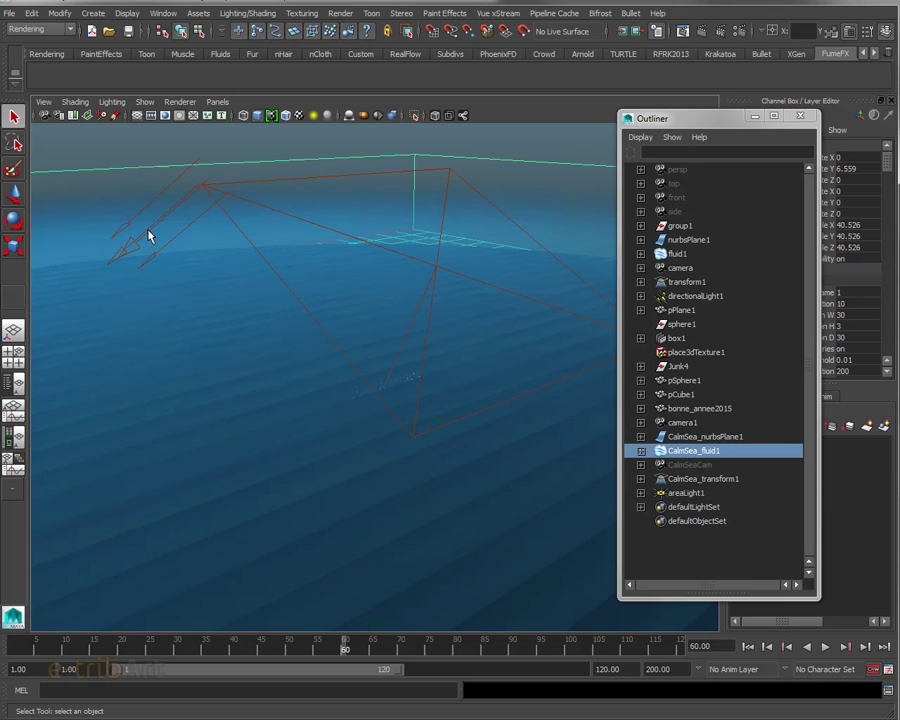
pyautogui.keyDown('alt'); pyautogui.moveTo(118, 254); pyautogui.dragTo(207, 272); pyautogui.keyUp('alt')
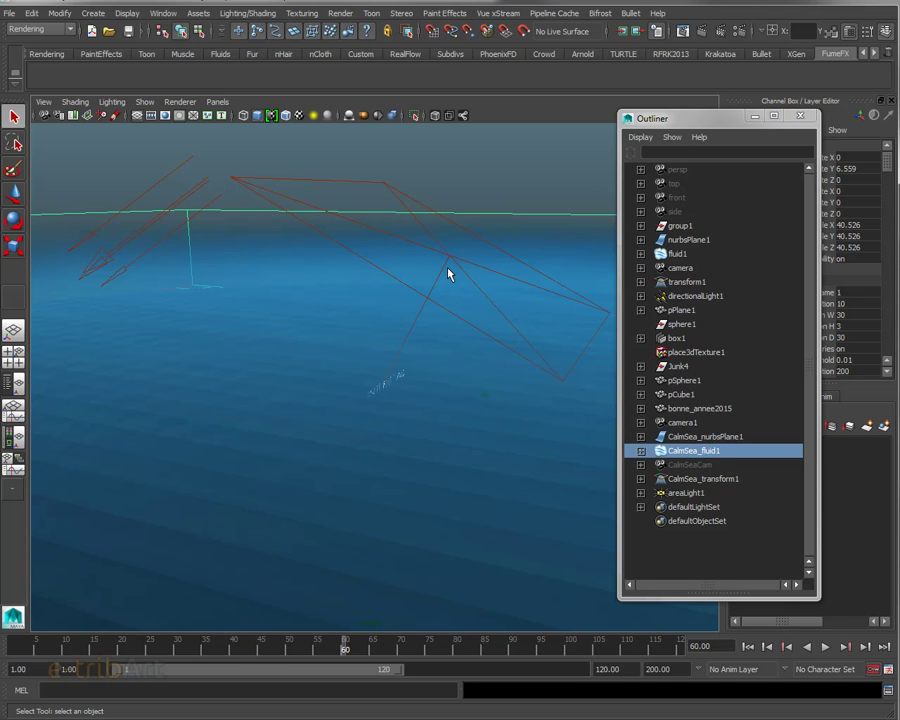
pyautogui.click(684, 492)
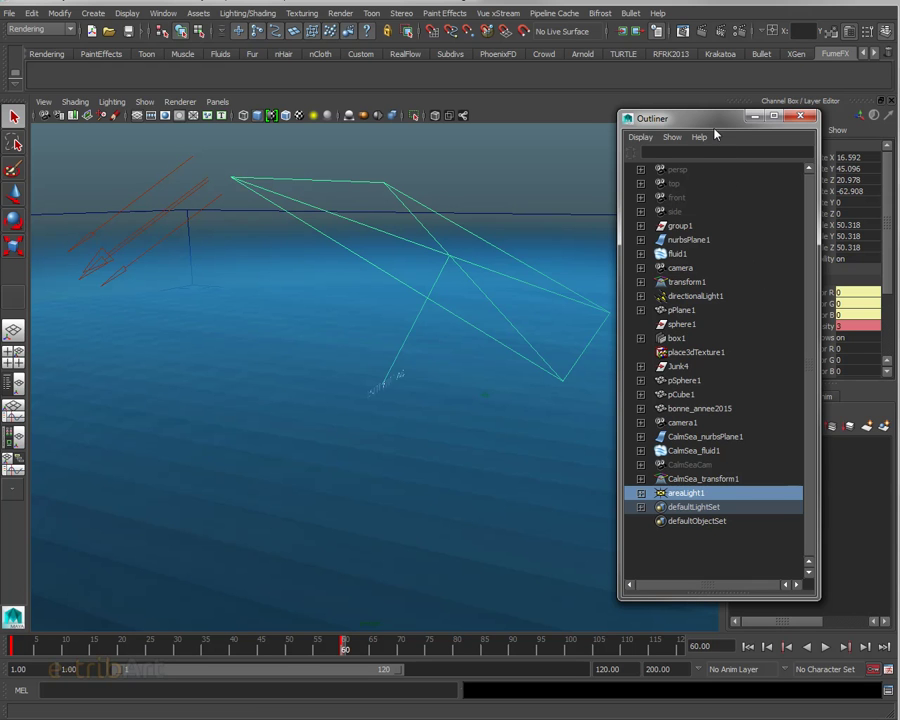
# Step: Frame the text over the water, select bonne_annee2015, and position the Node Editor on screen
pyautogui.moveTo(720, 118); pyautogui.dragTo(708, 101)
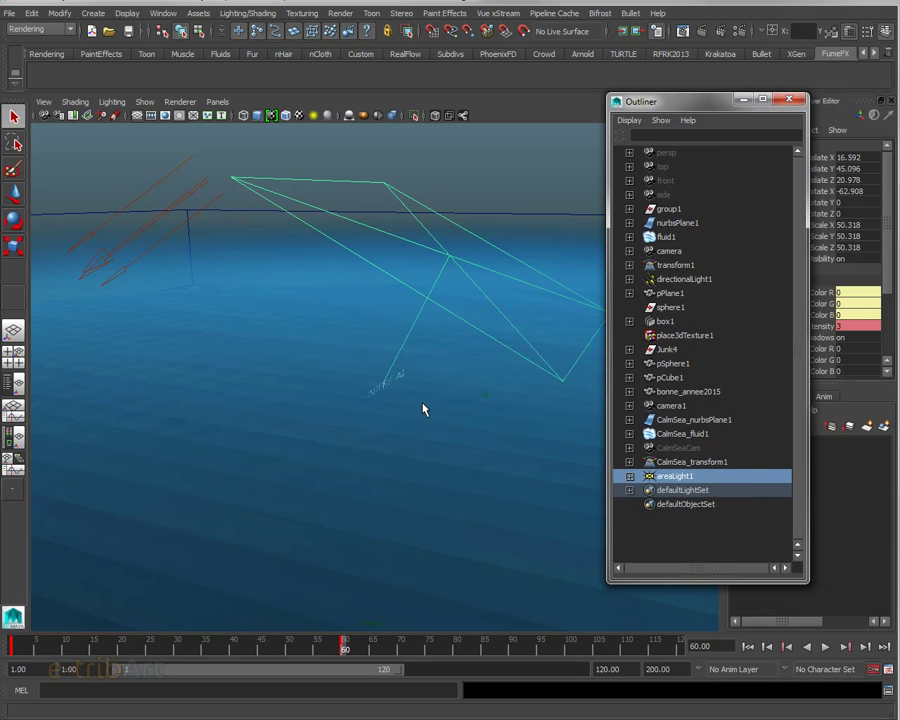
pyautogui.keyDown('alt'); pyautogui.moveTo(424, 410); pyautogui.dragTo(367, 383); pyautogui.keyUp('alt')
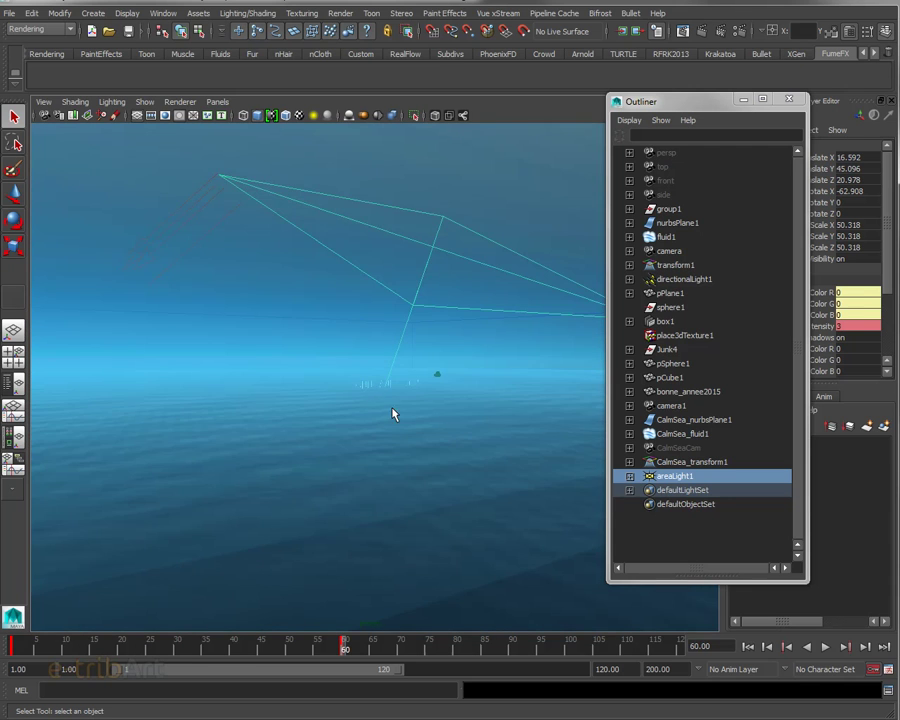
pyautogui.scroll(3, 380, 400)
pyautogui.scroll(2, 392, 408)
pyautogui.click(372, 429)
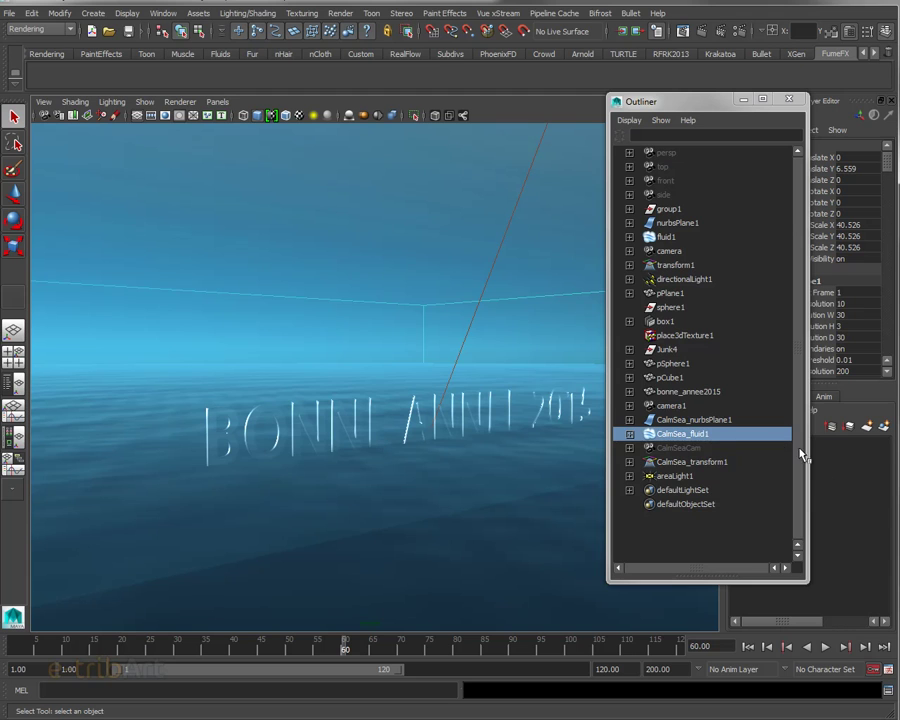
pyautogui.click(684, 391)
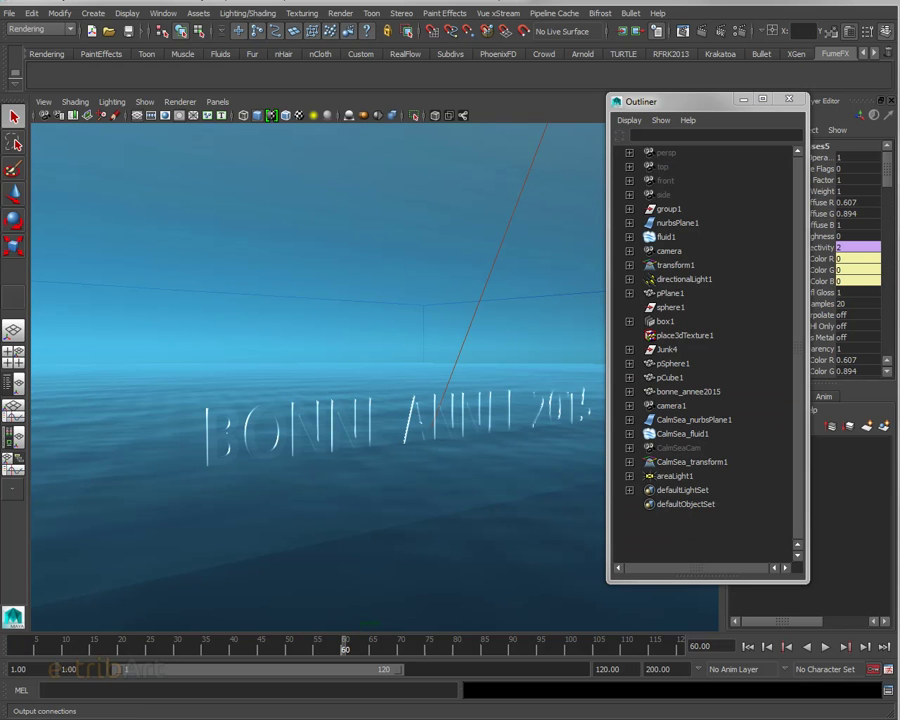
pyautogui.moveTo(134, 126); pyautogui.dragTo(330, 61)
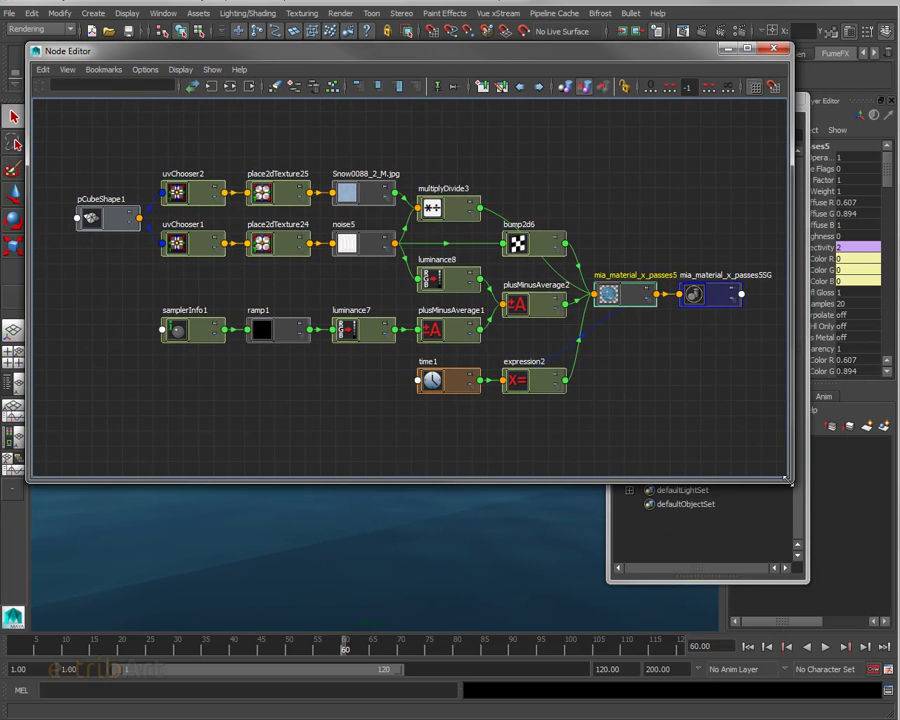
# Step: Enlarge the Node Editor, spread the graph, and move the SG and mia_material_x_passes5 right
pyautogui.moveTo(788, 480); pyautogui.dragTo(875, 609)
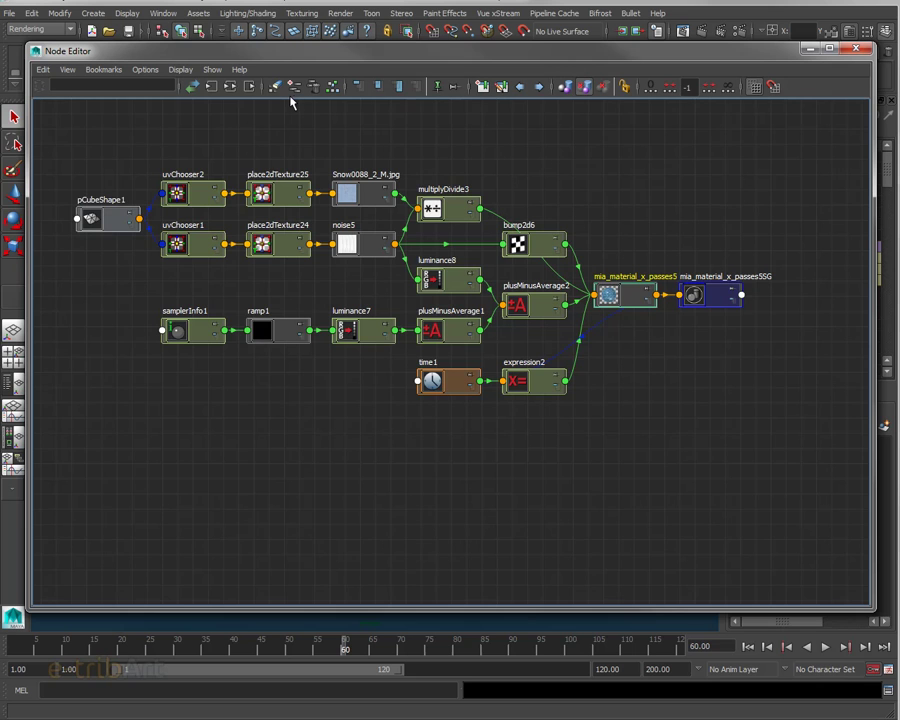
pyautogui.click(230, 86)
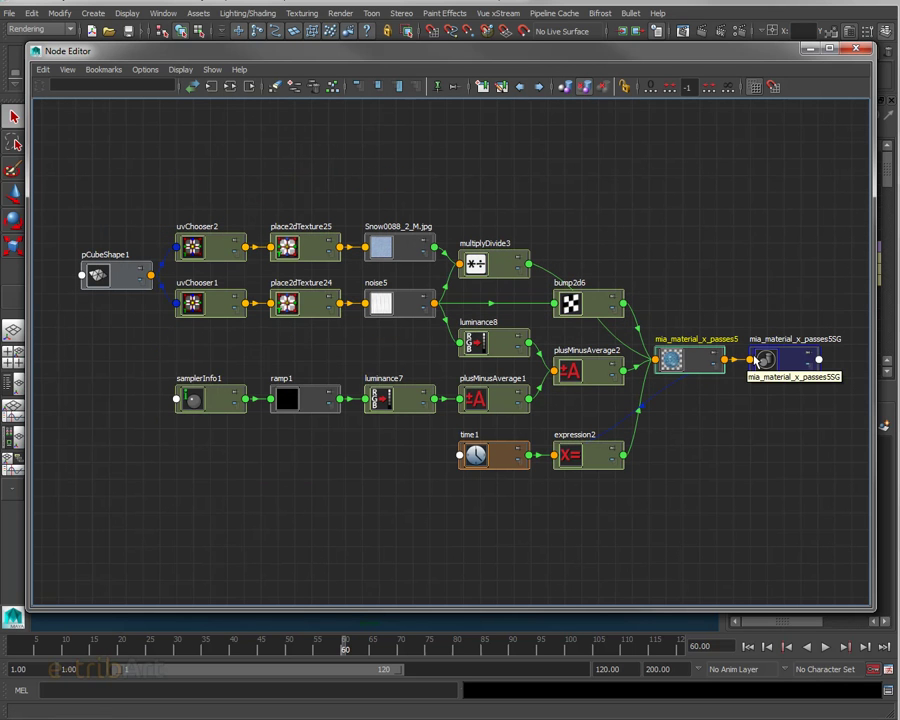
pyautogui.moveTo(760, 357); pyautogui.dragTo(788, 359)
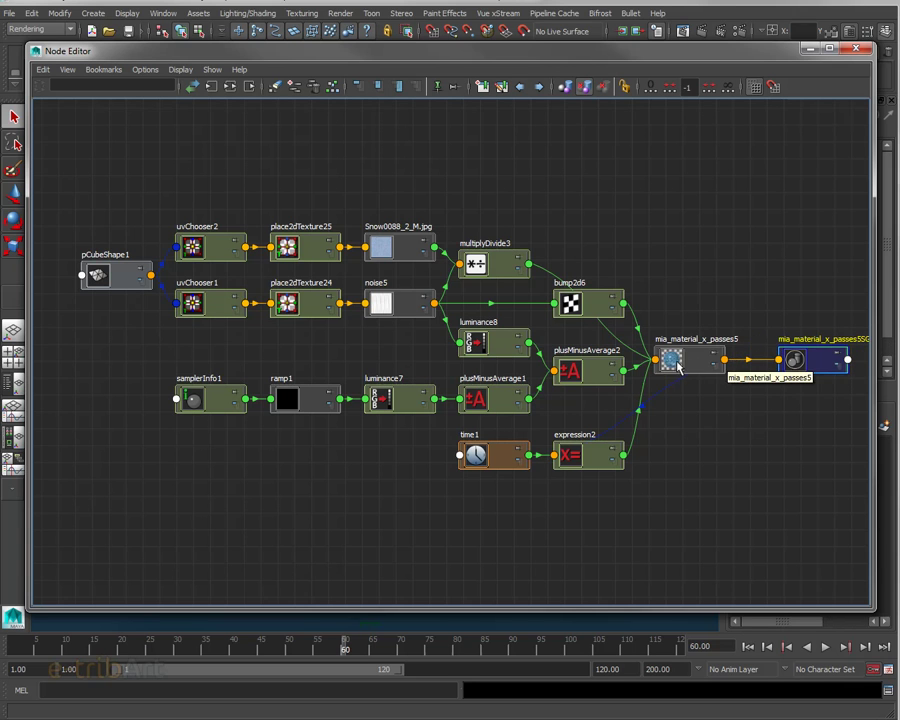
pyautogui.moveTo(714, 360); pyautogui.dragTo(739, 360)
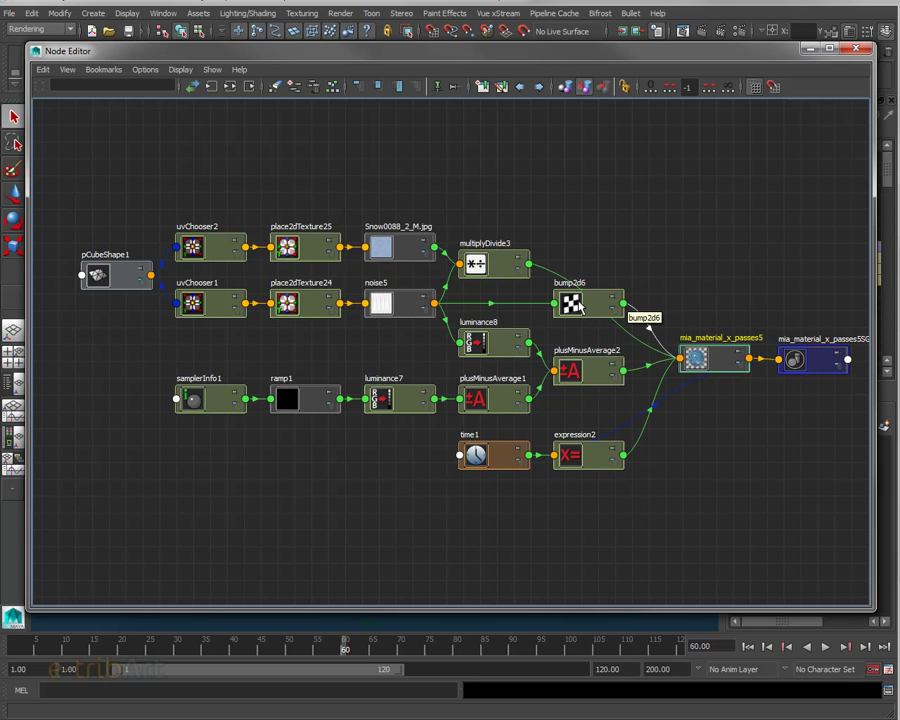
# Step: Raise multiplyDivide3, Snow0088_2_M.jpg, place2dTexture25 and uvChooser2 into a neat row, then select noise5
pyautogui.moveTo(493, 271); pyautogui.dragTo(577, 231)
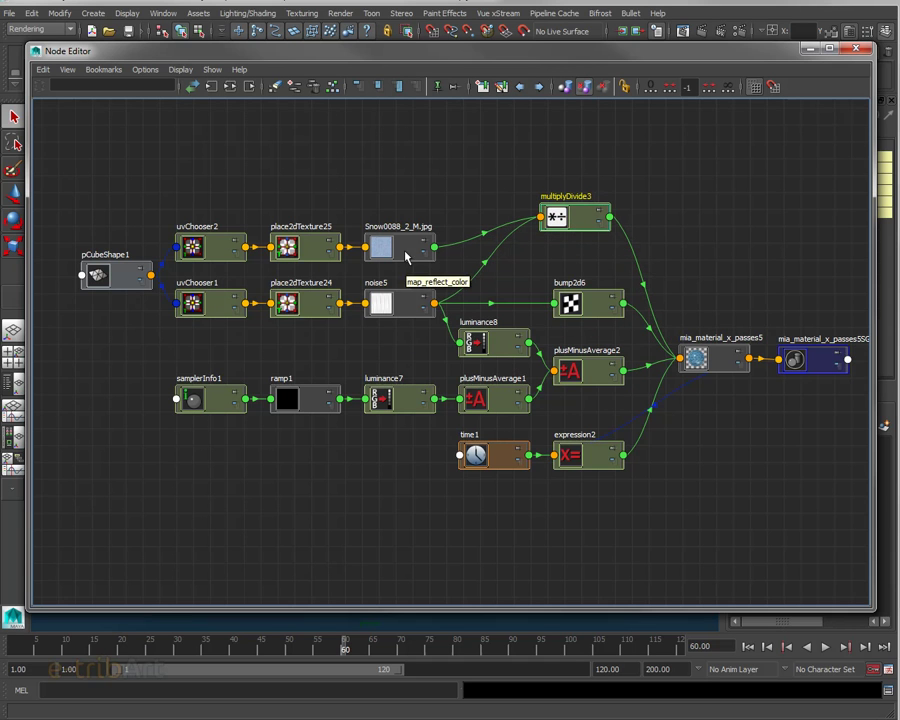
pyautogui.moveTo(406, 252); pyautogui.dragTo(410, 207)
pyautogui.click(311, 244)
pyautogui.moveTo(311, 244); pyautogui.dragTo(313, 221)
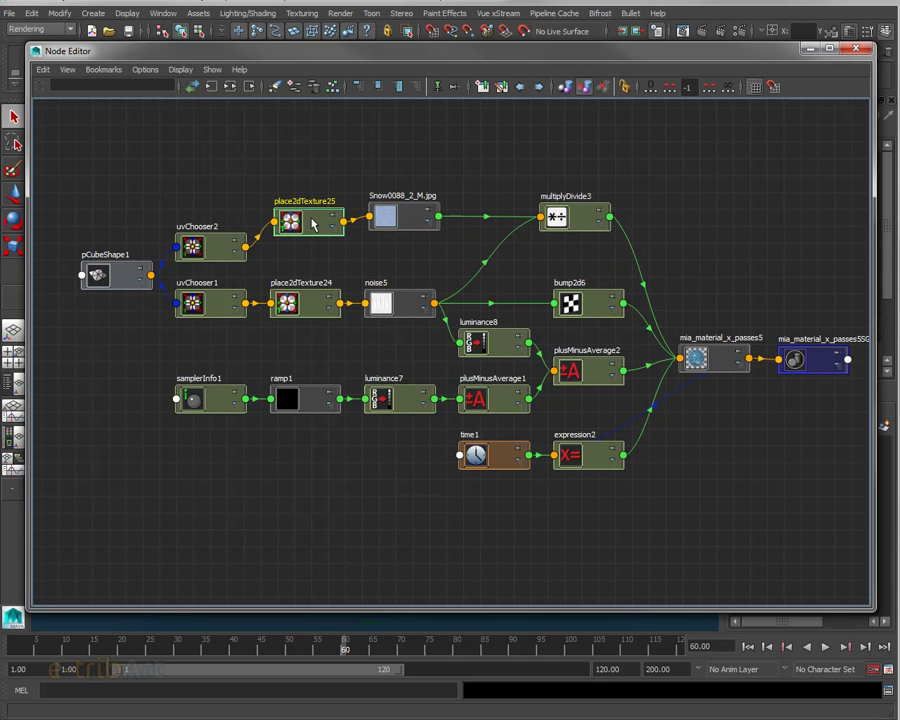
pyautogui.moveTo(229, 251); pyautogui.dragTo(228, 224)
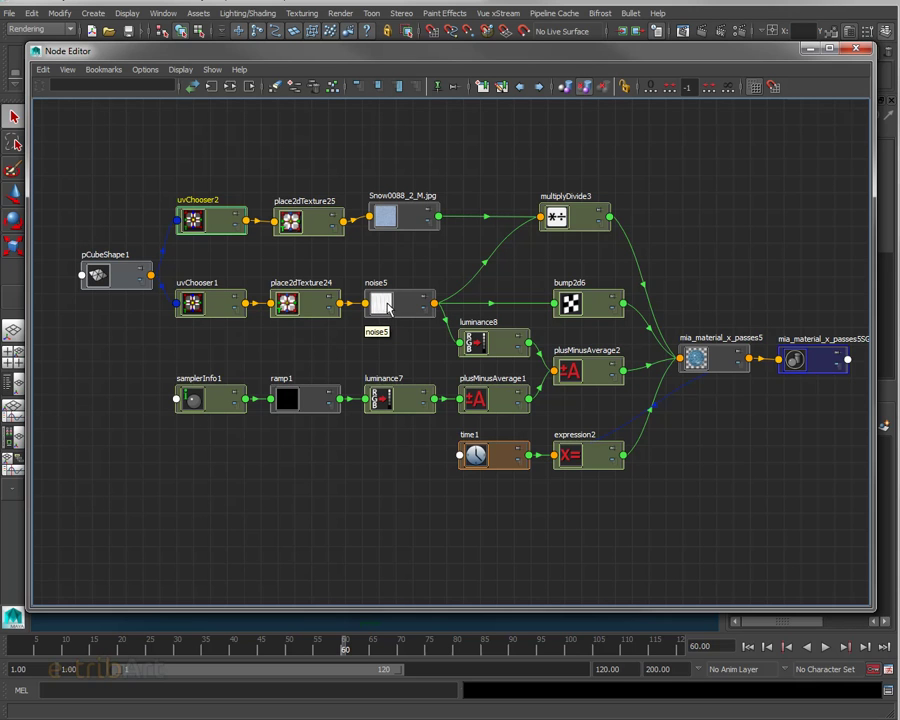
pyautogui.click(383, 301)
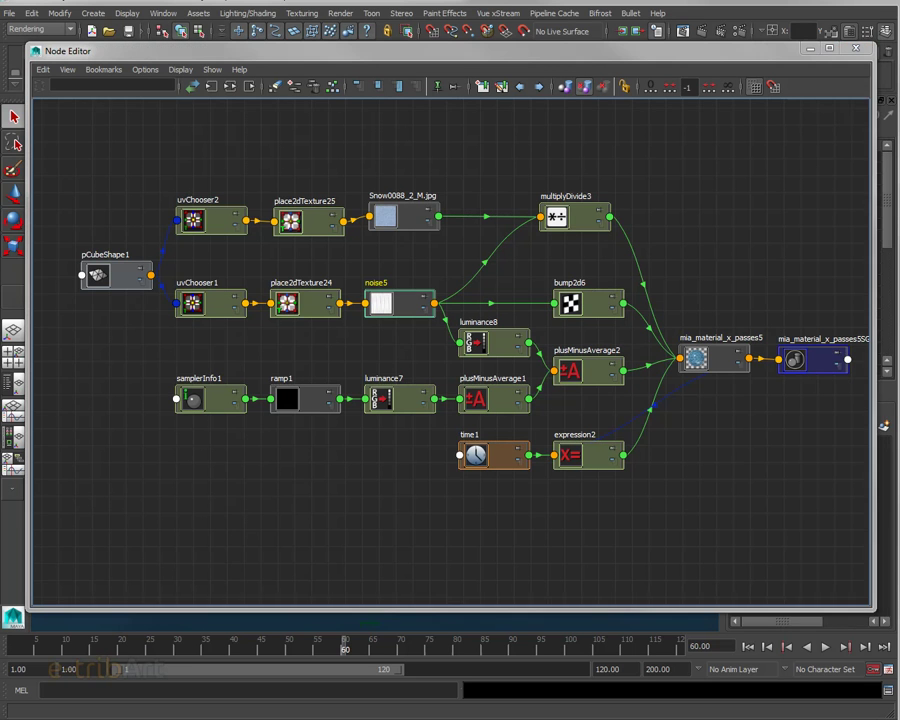
pyautogui.hotkey('ctrl', 'a')
pyautogui.moveTo(693, 22); pyautogui.dragTo(695, 12)
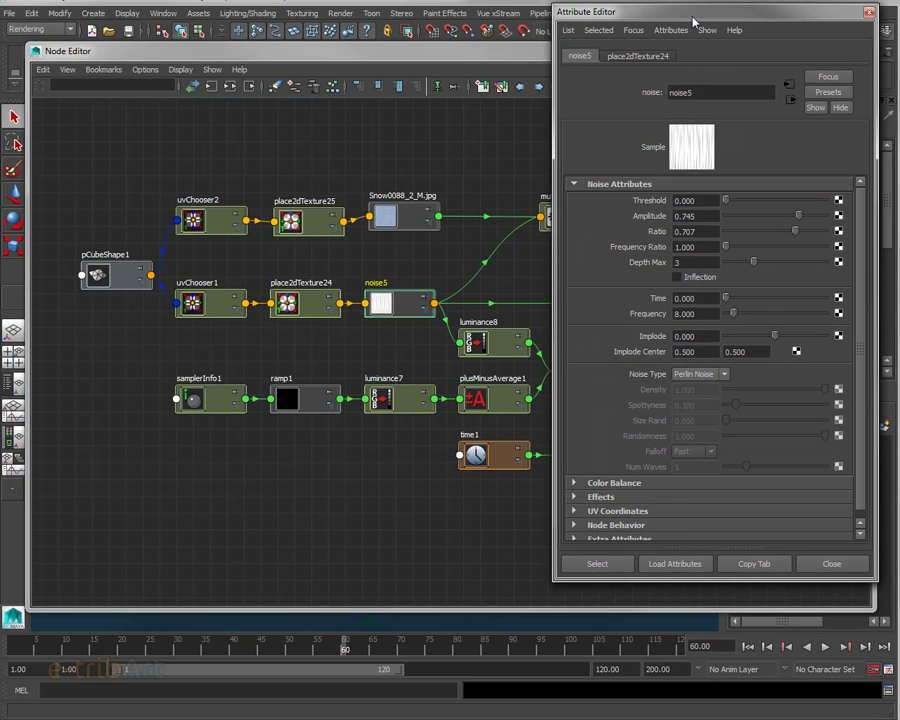
pyautogui.click(612, 483)
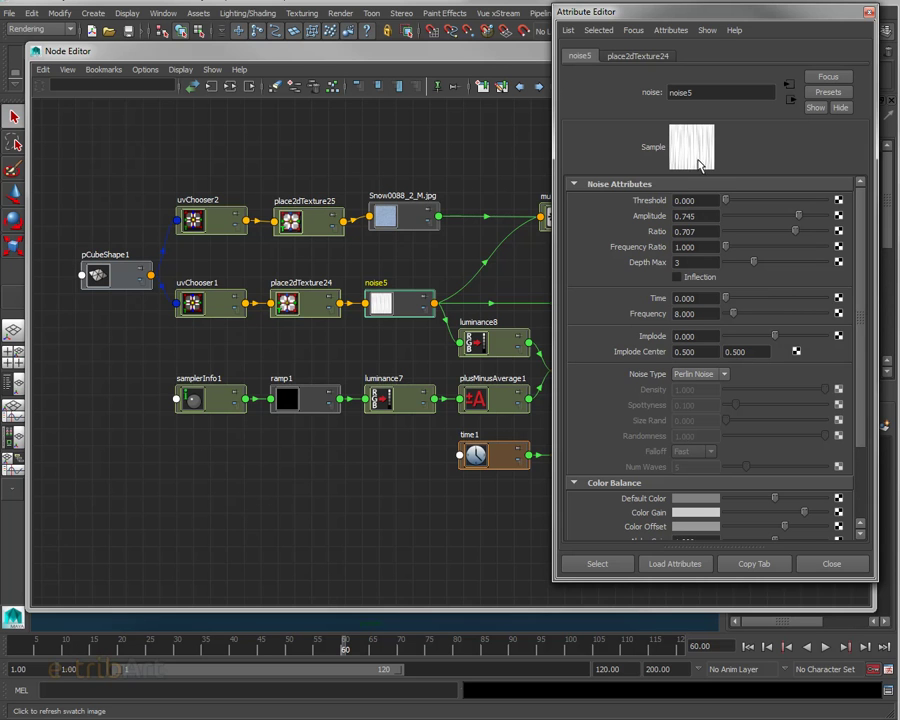
pyautogui.doubleClick(292, 310)
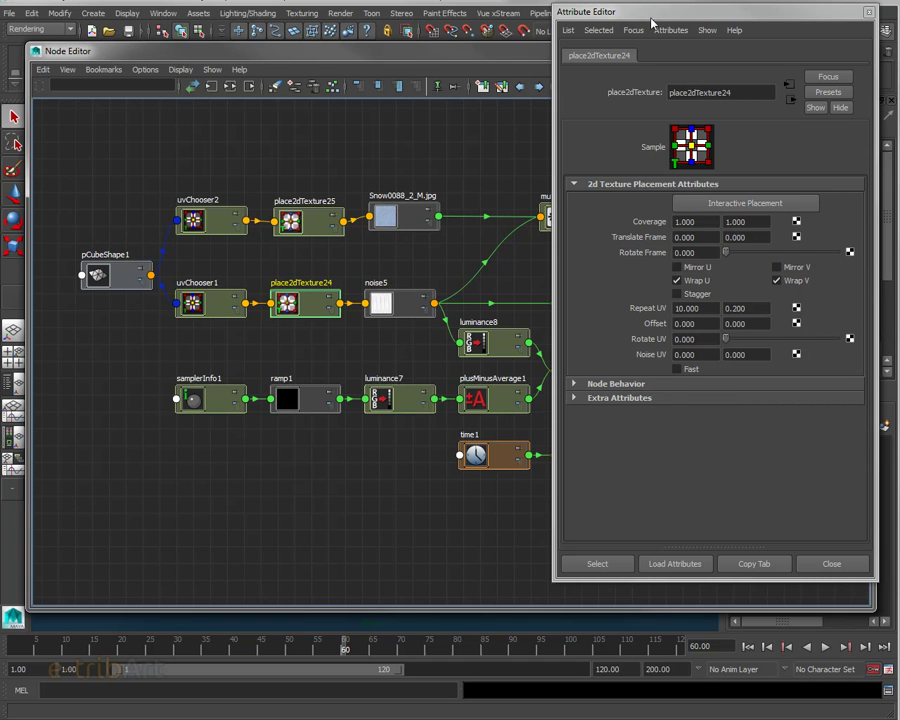
pyautogui.click(417, 307)
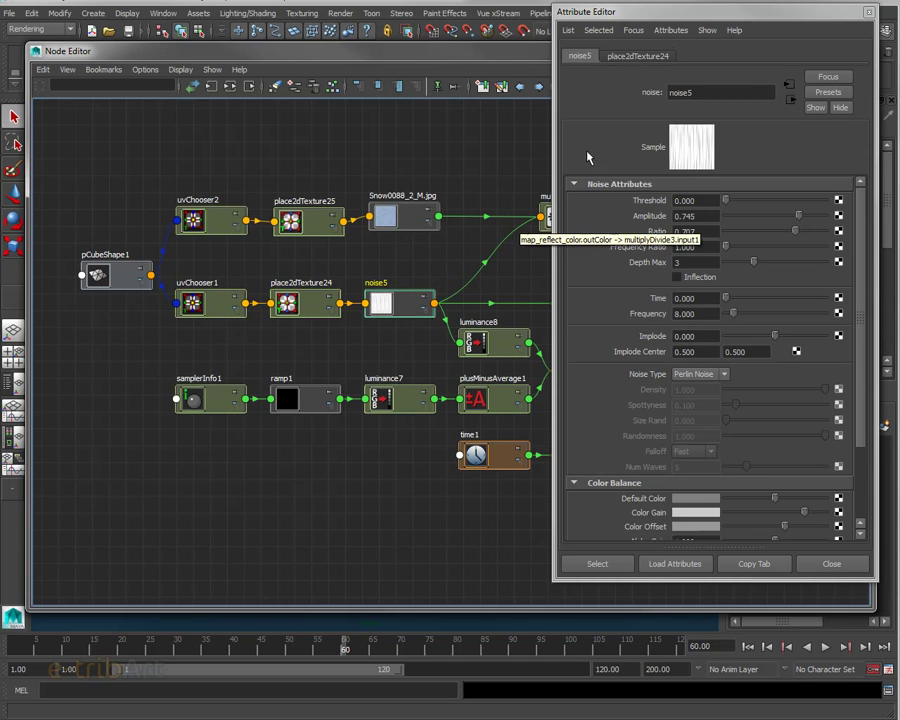
pyautogui.moveTo(684, 21)
pyautogui.mouseDown()
pyautogui.moveTo(700, 22)
pyautogui.moveTo(400, 10)
pyautogui.mouseUp()
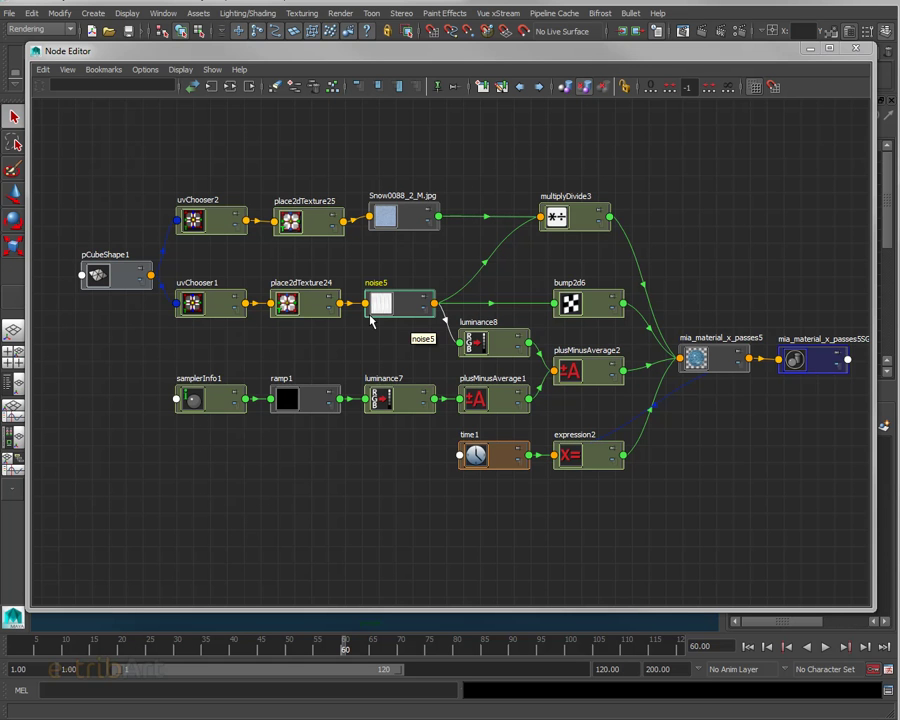
# Step: Shift noise5 and bump2d6 up-left and multiplyDivide3 slightly left in the graph
pyautogui.moveTo(434, 54)
pyautogui.mouseDown()
pyautogui.moveTo(443, 391)
pyautogui.moveTo(426, 74)
pyautogui.mouseUp()
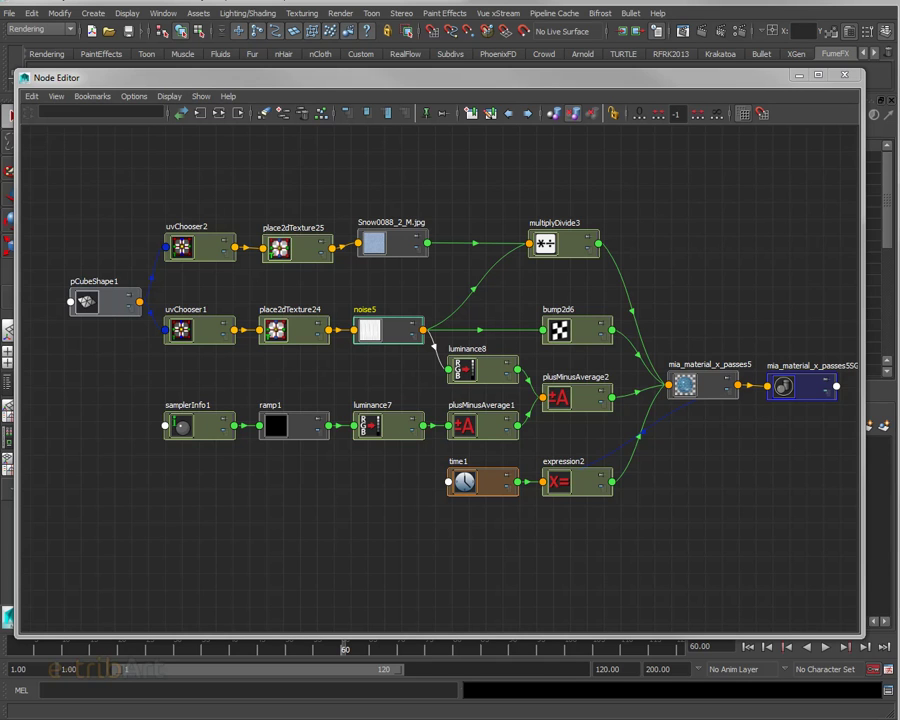
pyautogui.moveTo(387, 342); pyautogui.dragTo(380, 330)
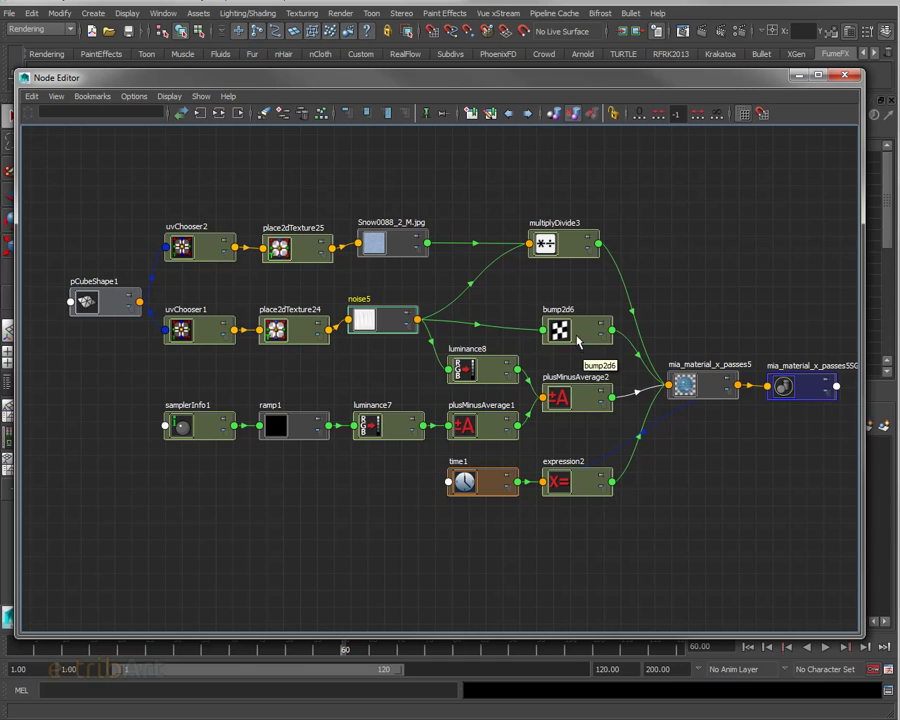
pyautogui.moveTo(578, 340); pyautogui.dragTo(555, 327)
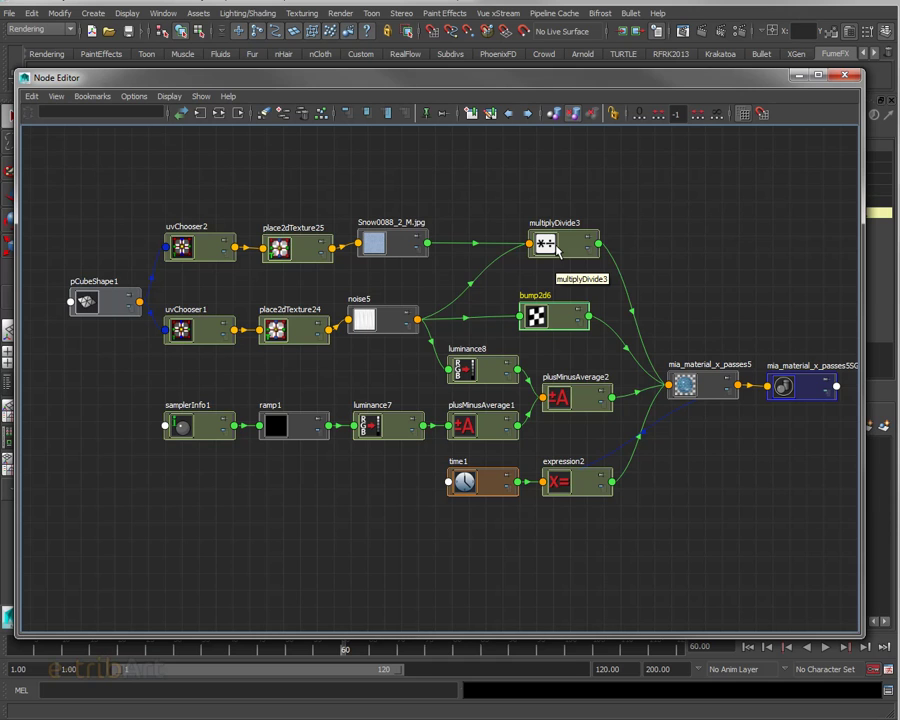
pyautogui.moveTo(558, 250); pyautogui.dragTo(549, 250)
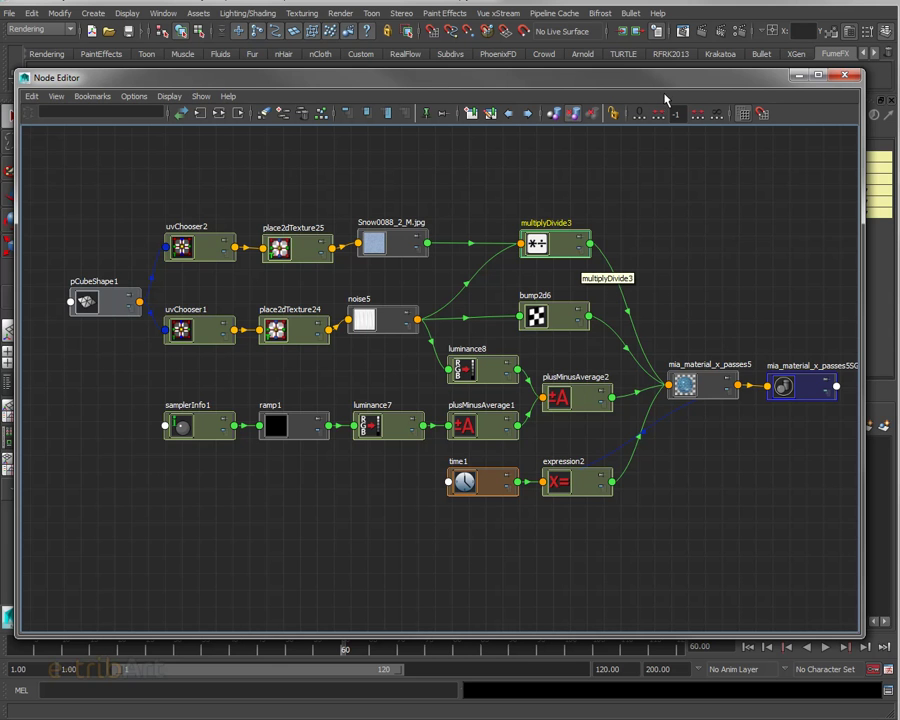
pyautogui.moveTo(661, 88)
pyautogui.mouseDown()
pyautogui.moveTo(591, 88)
pyautogui.moveTo(661, 82)
pyautogui.mouseUp()
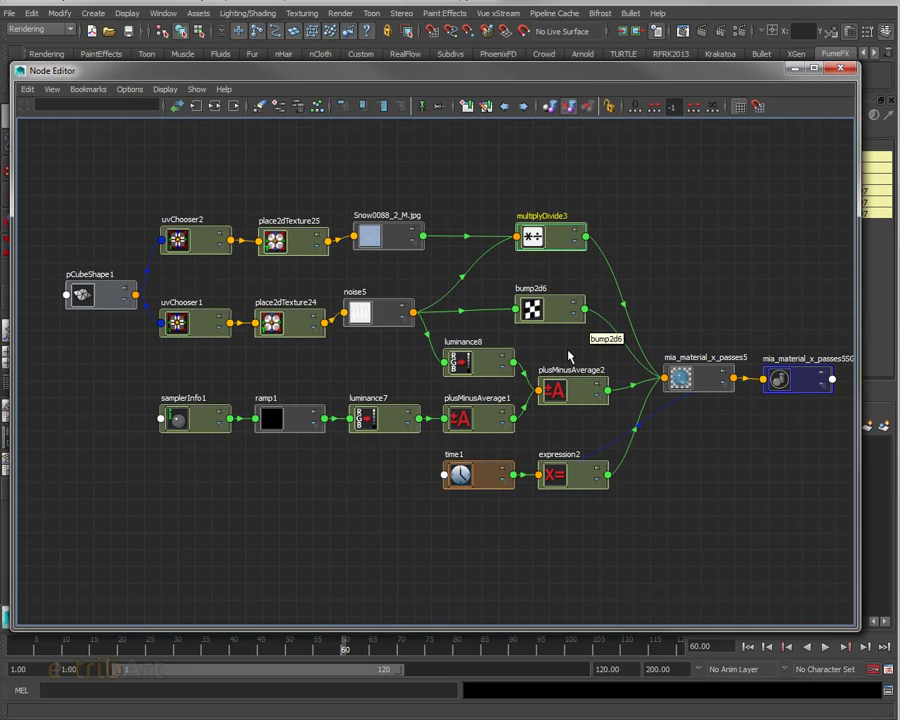
# Step: Zoom the graph, move the shading group beside the material, and narrow the Node Editor
pyautogui.scroll(-3, 570, 350)
pyautogui.scroll(1, 464, 362)
pyautogui.scroll(1, 406, 342)
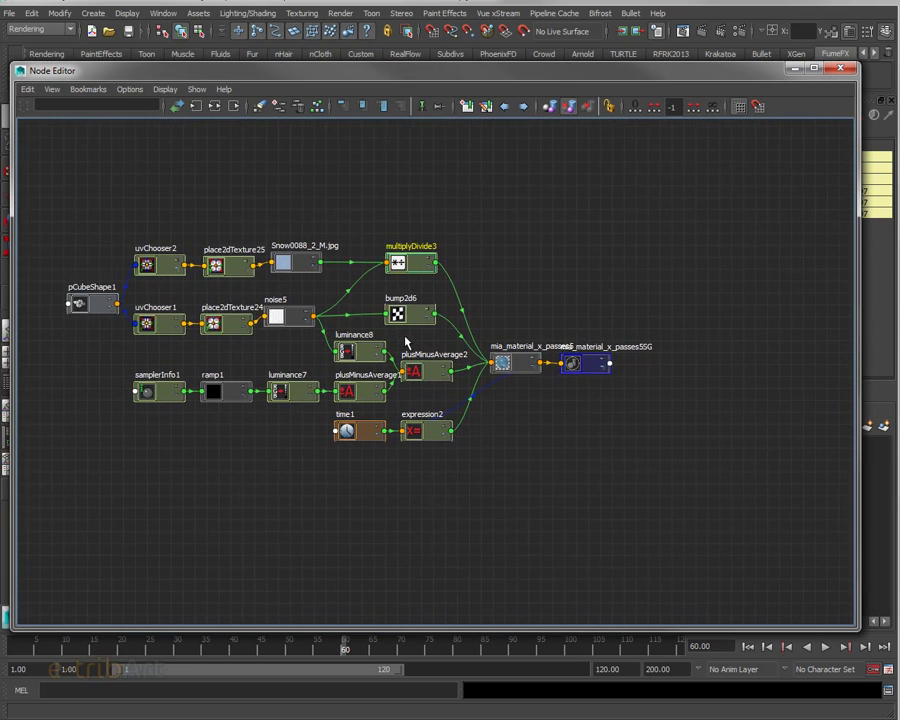
pyautogui.scroll(1, 466, 350)
pyautogui.scroll(1, 470, 352)
pyautogui.scroll(1, 470, 352)
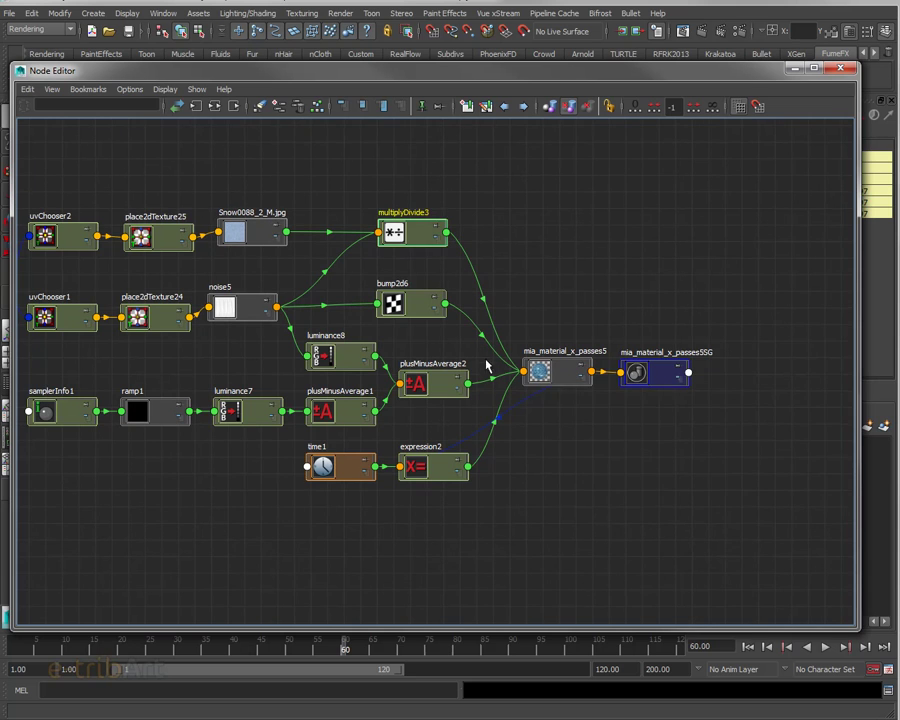
pyautogui.moveTo(638, 376); pyautogui.dragTo(553, 467)
pyautogui.moveTo(857, 390); pyautogui.dragTo(622, 388)
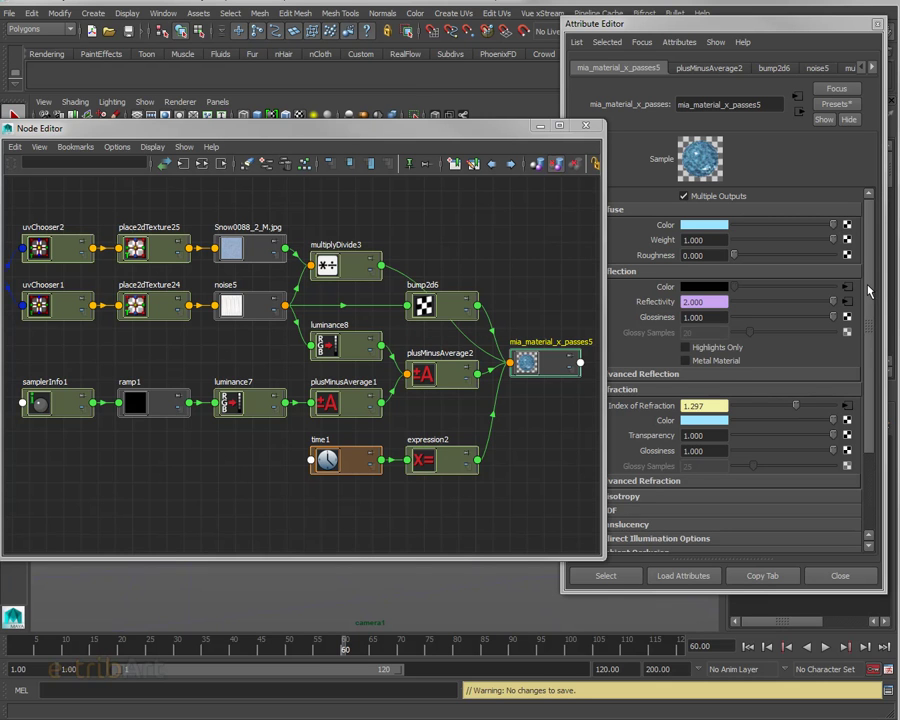
# Step: Place the graph and Attribute Editor side by side, link multiplyDivide3 into the material, select bump2d6
pyautogui.moveTo(603, 218); pyautogui.dragTo(578, 218)
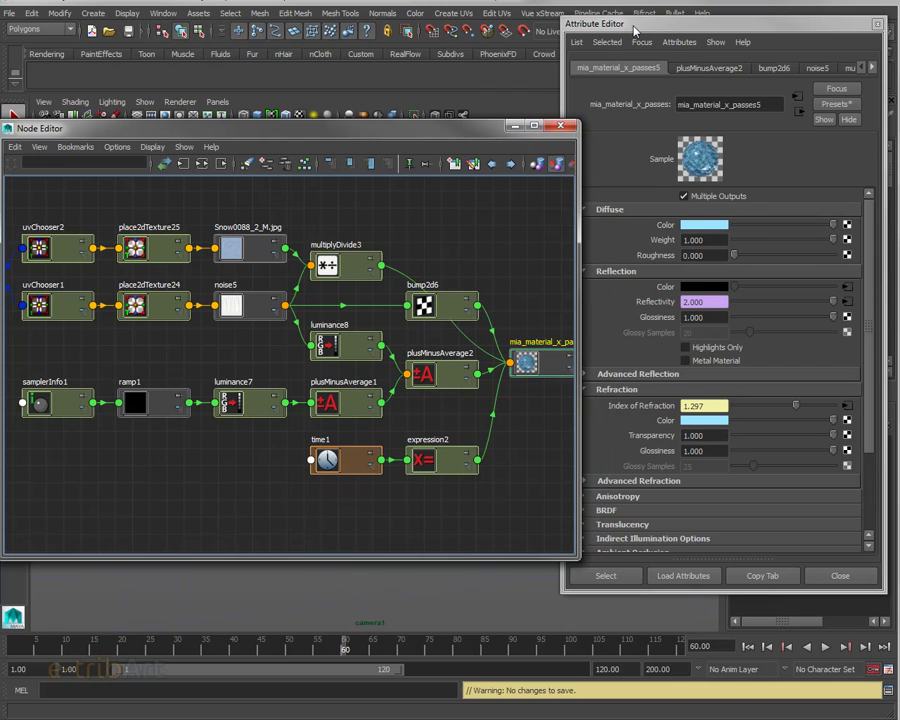
pyautogui.moveTo(672, 23); pyautogui.dragTo(684, 23)
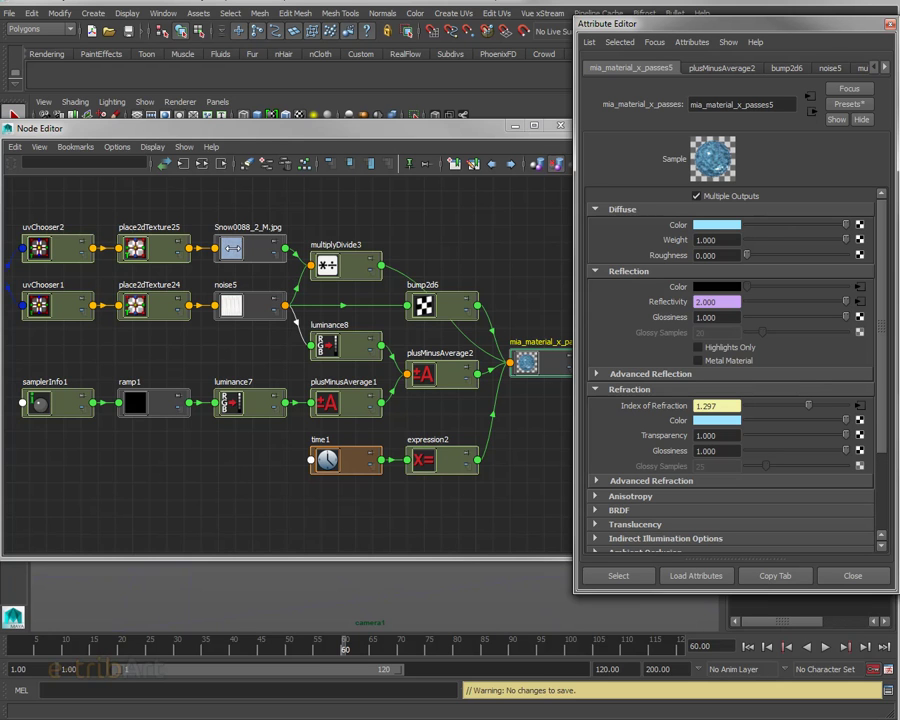
pyautogui.moveTo(232, 248)
pyautogui.mouseDown()
pyautogui.moveTo(381, 264)
pyautogui.moveTo(440, 298)
pyautogui.mouseUp()
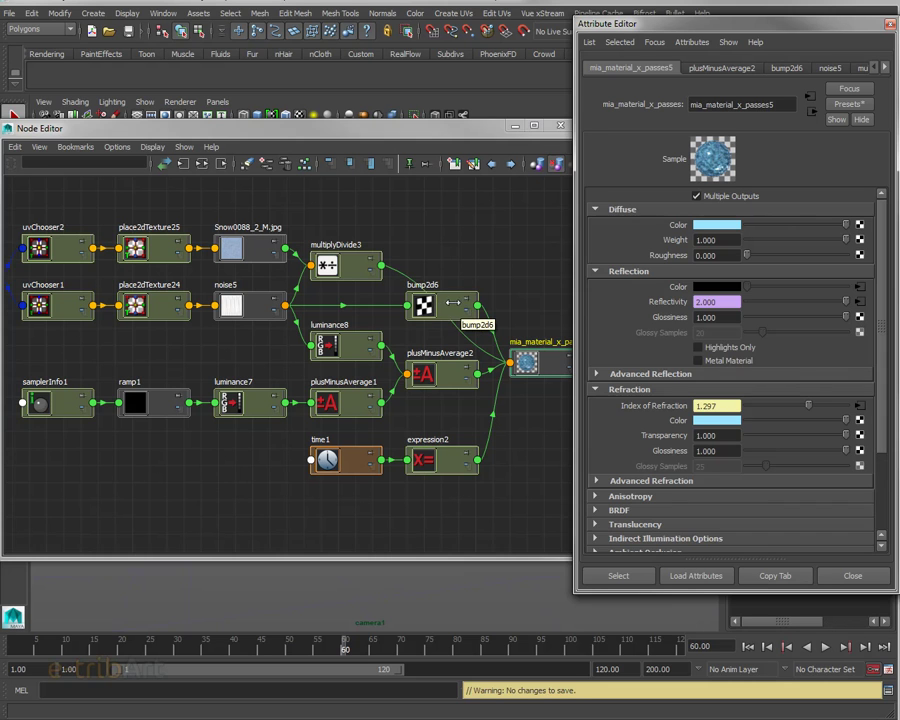
pyautogui.click(450, 289)
# Step: Move bump2d6 to the top of the graph and reposition multiplyDivide3 beneath it
pyautogui.moveTo(450, 289); pyautogui.dragTo(439, 201)
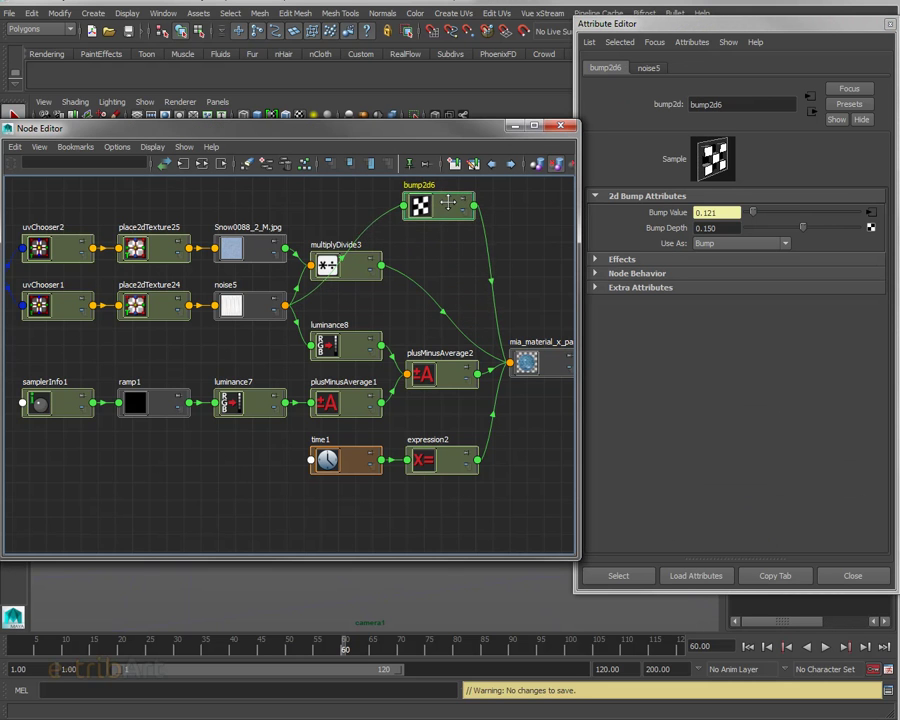
pyautogui.moveTo(356, 267); pyautogui.dragTo(418, 287)
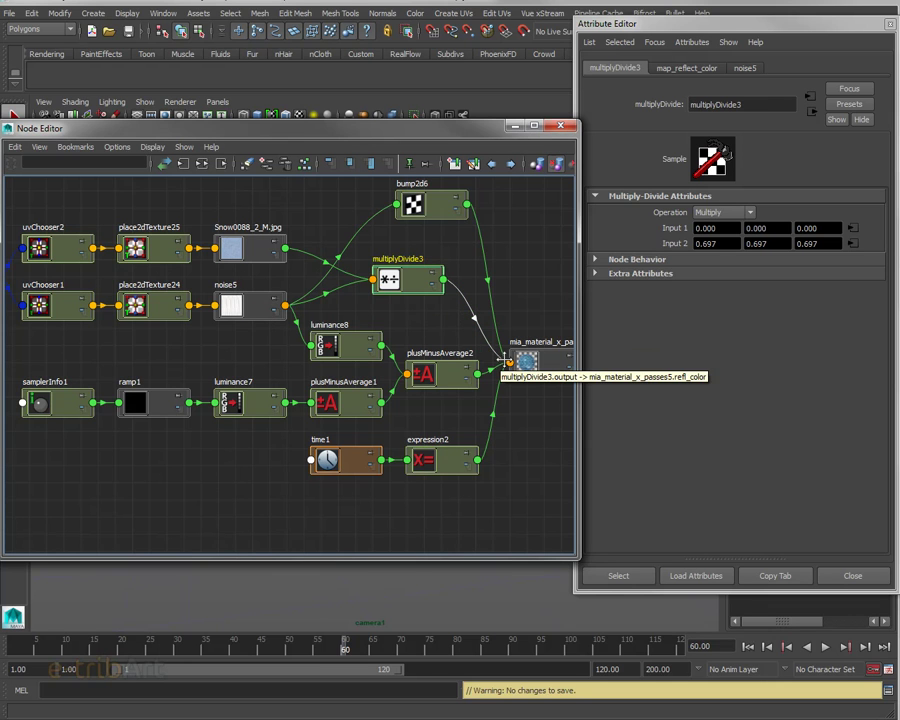
pyautogui.moveTo(416, 290); pyautogui.dragTo(403, 284)
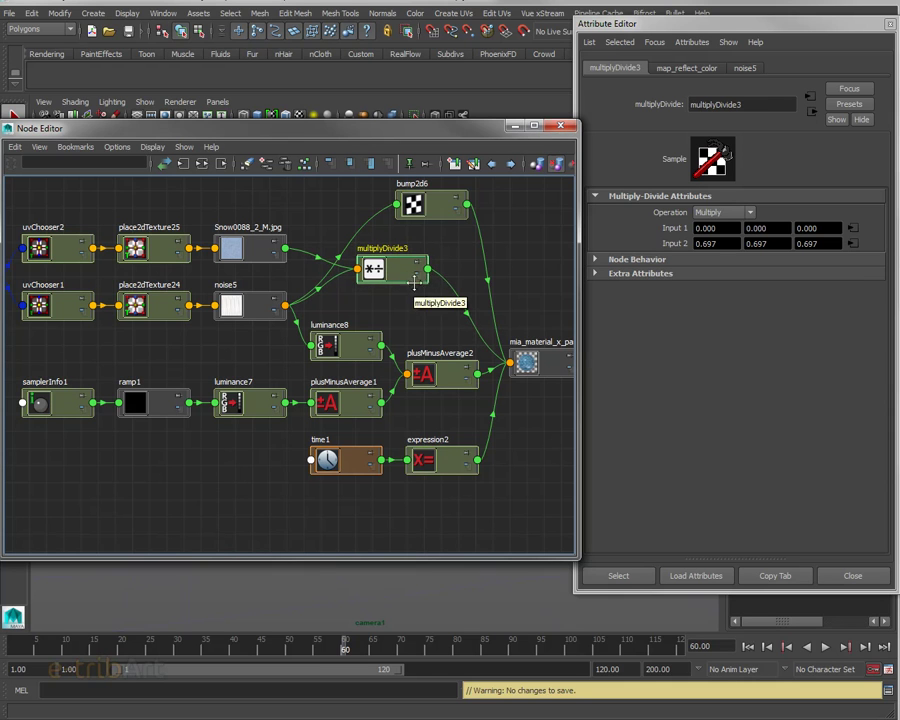
pyautogui.moveTo(436, 281); pyautogui.dragTo(432, 277)
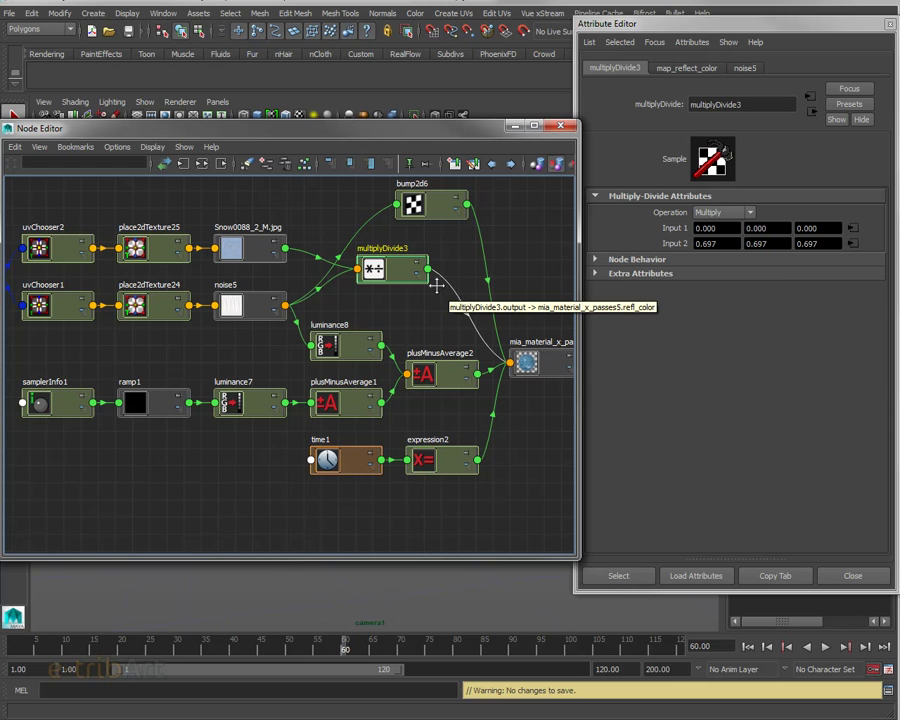
# Step: Place bump2d6 below multiplyDivide3 and delete its bump connection to the material
pyautogui.moveTo(434, 204)
pyautogui.mouseDown()
pyautogui.moveTo(414, 313)
pyautogui.moveTo(402, 311)
pyautogui.moveTo(408, 236)
pyautogui.mouseUp()
pyautogui.moveTo(398, 302); pyautogui.dragTo(397, 280)
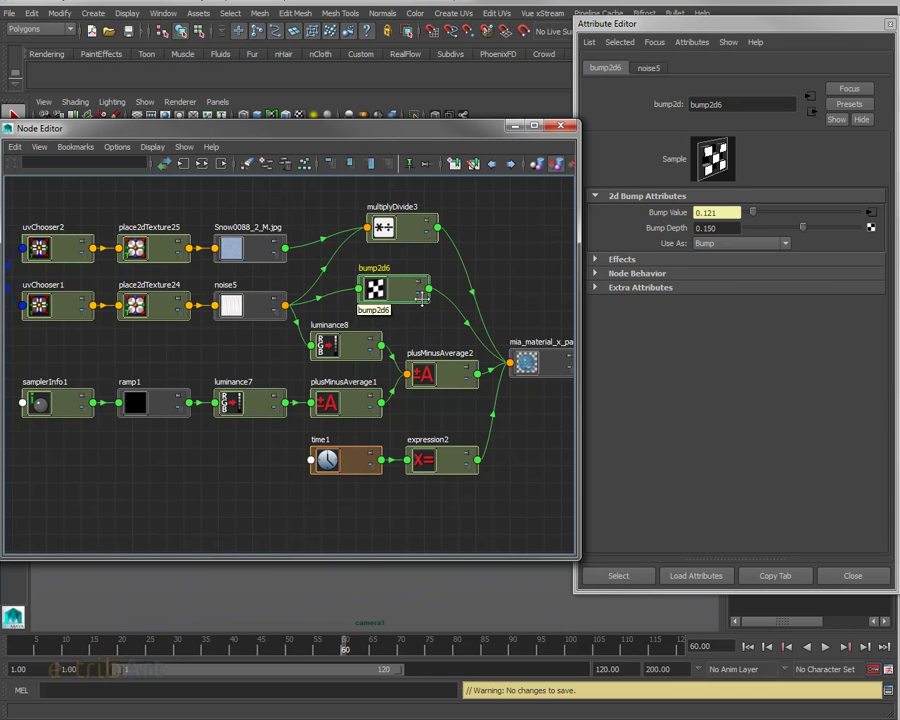
pyautogui.click(470, 333)
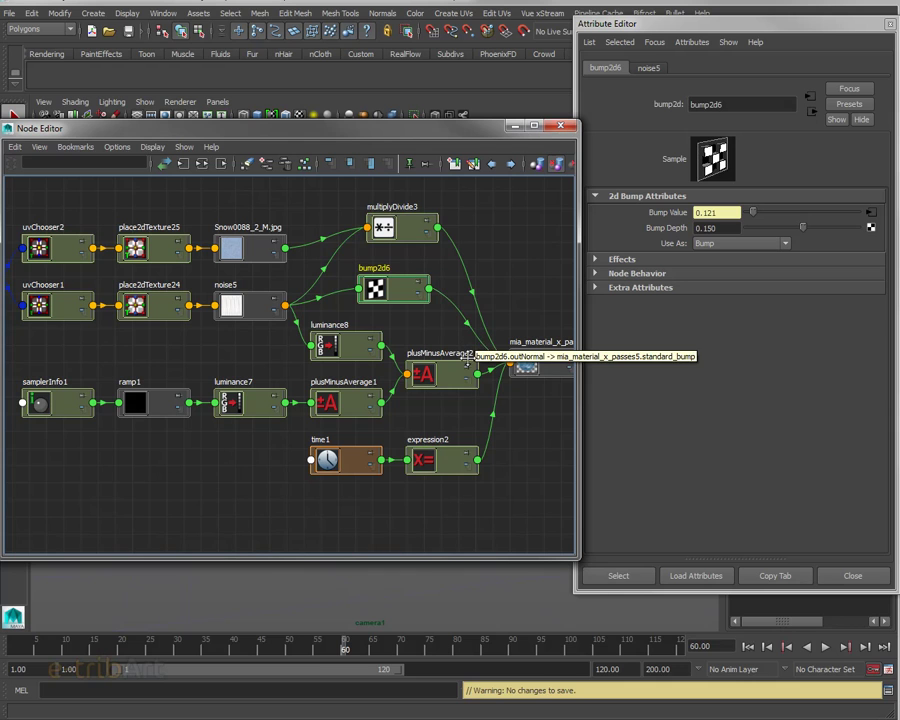
pyautogui.press('Delete')
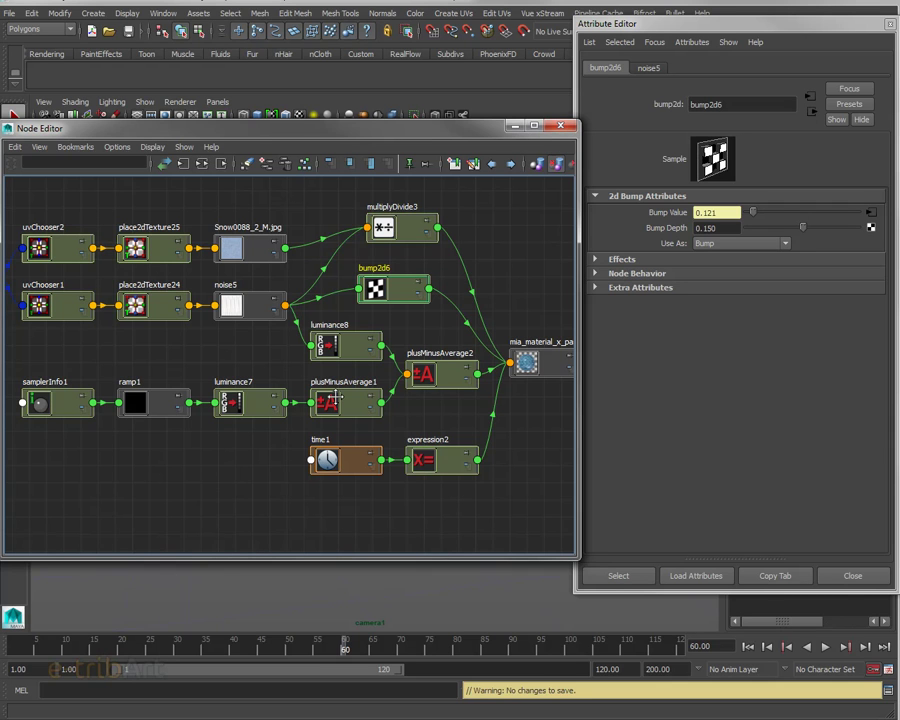
# Step: Show samplerInfo1's attributes, lower the Node Editor to reveal the scene, and close the attribute panel
pyautogui.click(62, 405)
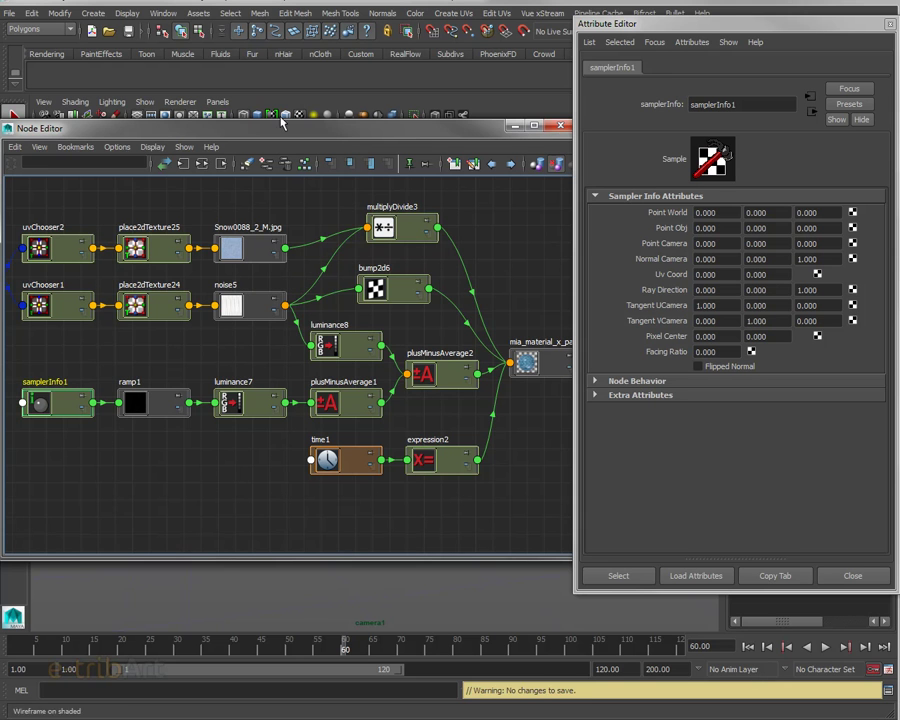
pyautogui.moveTo(282, 131)
pyautogui.mouseDown()
pyautogui.moveTo(324, 117)
pyautogui.moveTo(407, 238)
pyautogui.moveTo(364, 193)
pyautogui.moveTo(344, 264)
pyautogui.mouseUp()
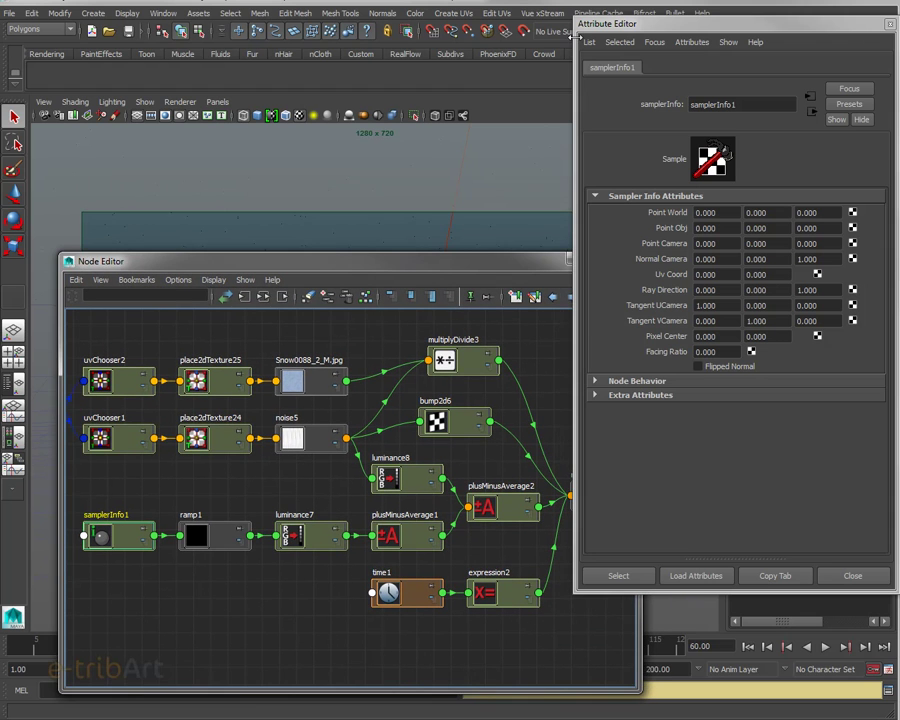
pyautogui.hotkey('ctrl', 'a')
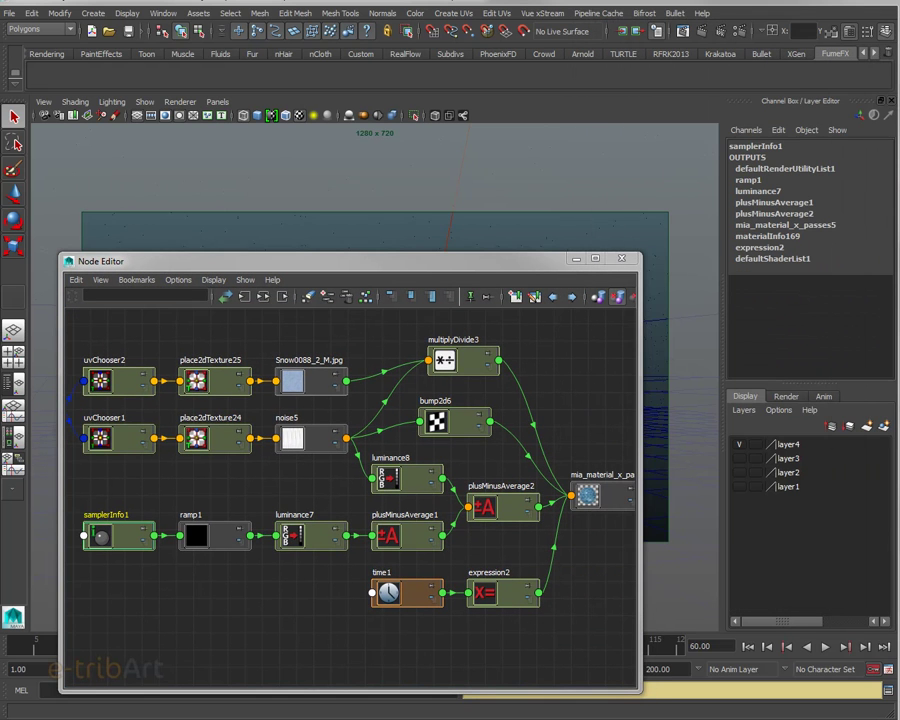
# Step: Select layer4, move the Node Editor up out of the way, and return the viewport to shaded display
pyautogui.click(741, 448)
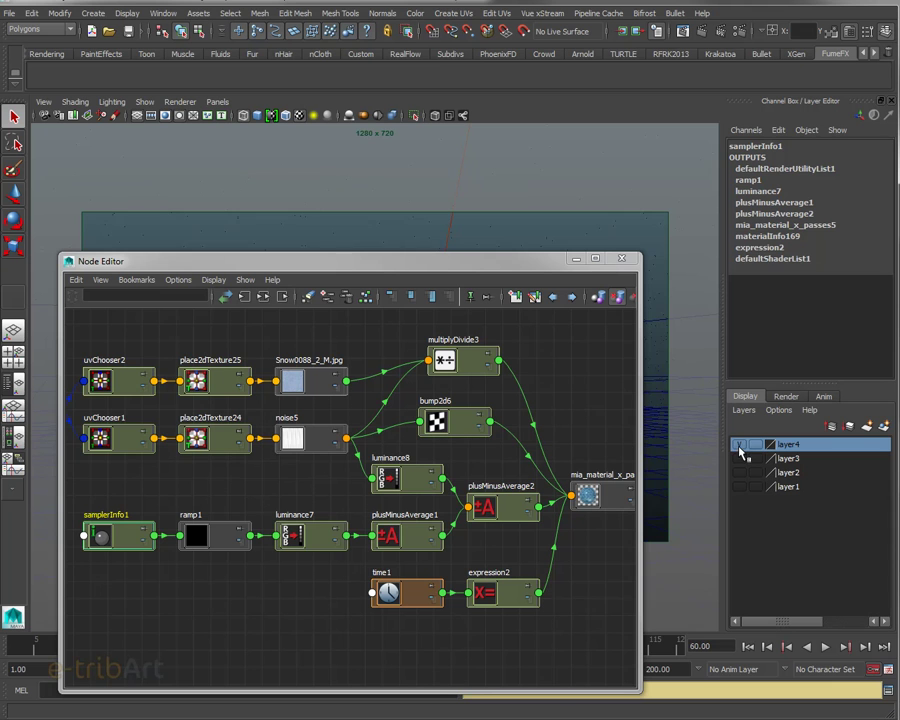
pyautogui.hotkey('ctrl', 's')
pyautogui.moveTo(460, 266)
pyautogui.mouseDown()
pyautogui.moveTo(691, 143)
pyautogui.moveTo(647, 154)
pyautogui.mouseUp()
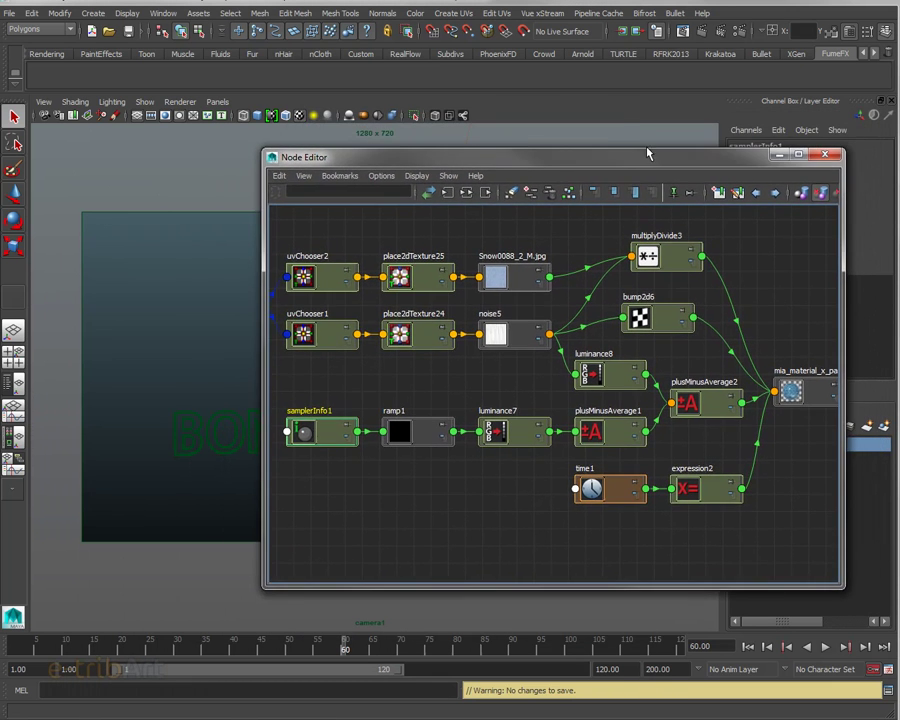
pyautogui.press('4')
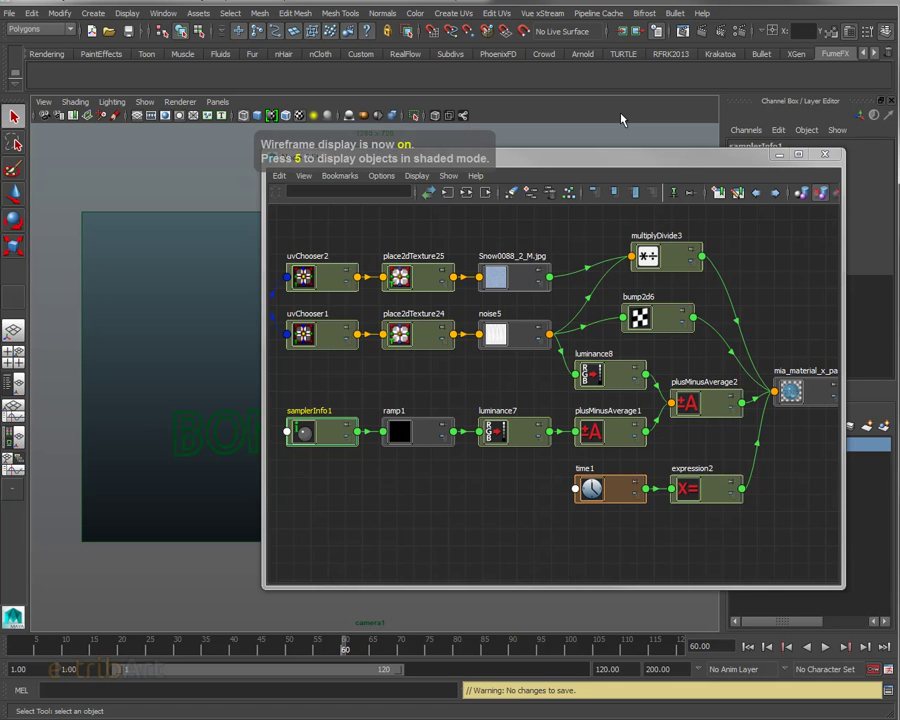
pyautogui.press('5')
pyautogui.moveTo(558, 158)
pyautogui.mouseDown()
pyautogui.moveTo(677, 83)
pyautogui.moveTo(669, 58)
pyautogui.mouseUp()
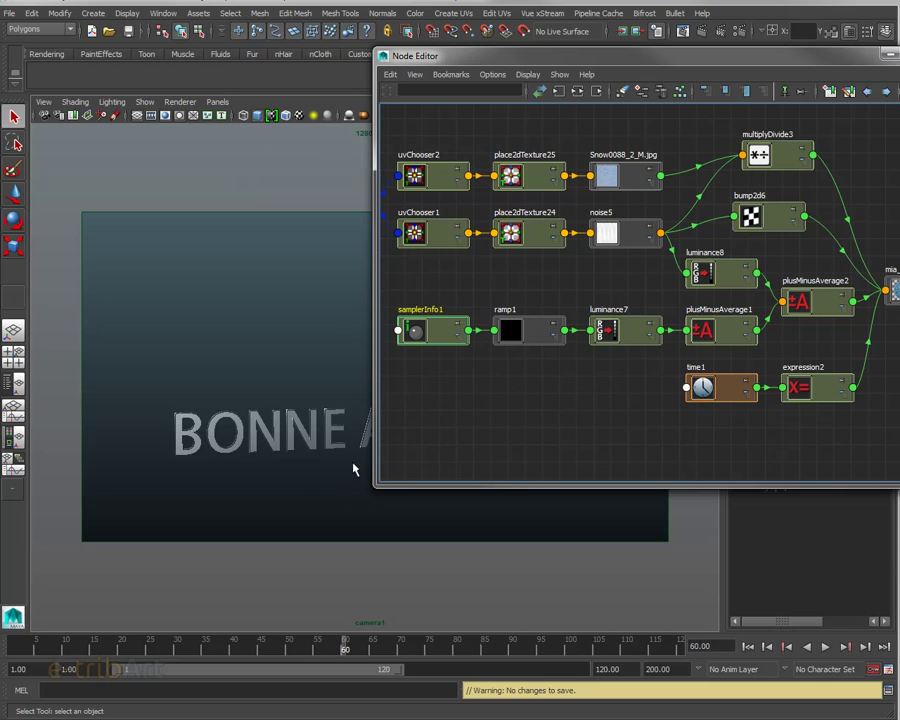
pyautogui.moveTo(609, 57); pyautogui.dragTo(514, 51)
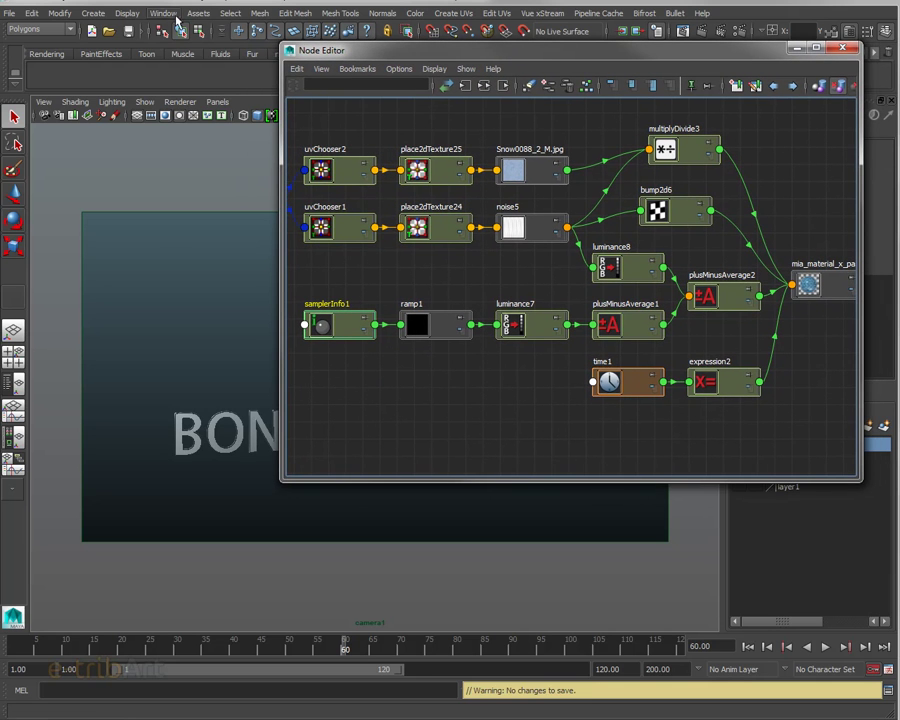
# Step: Create a Lambert surface material via Create Node and arrange lambert3 and lambert3SG in the graph
pyautogui.click(167, 16)
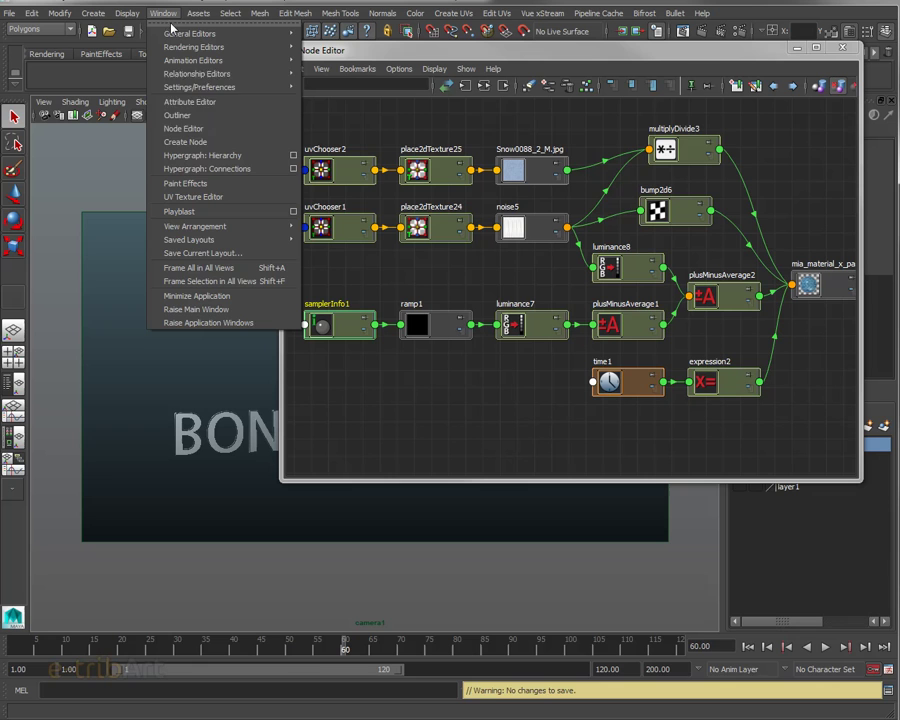
pyautogui.click(178, 142)
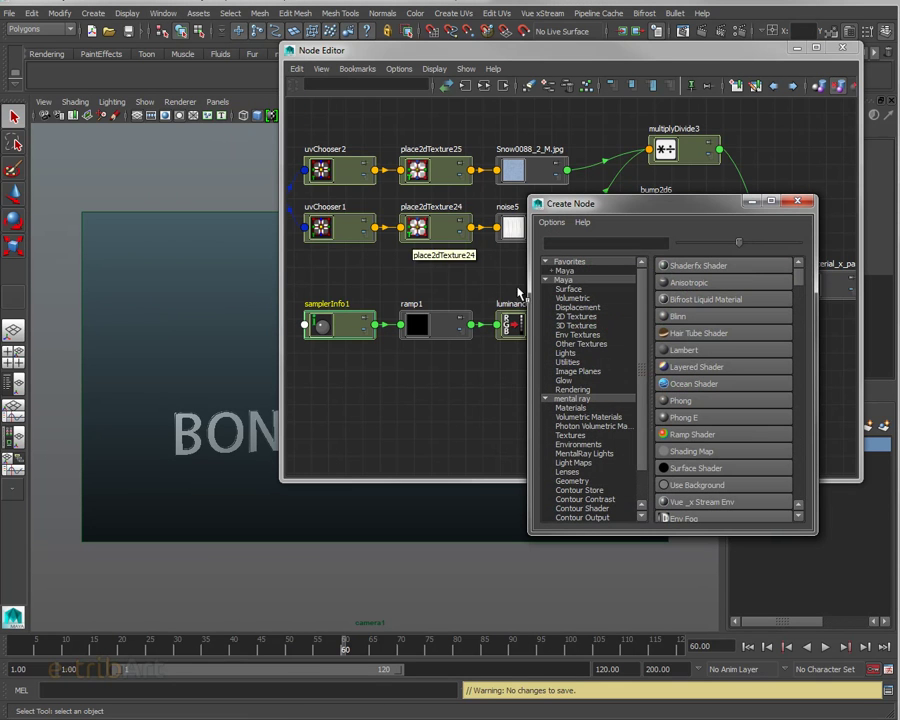
pyautogui.click(568, 289)
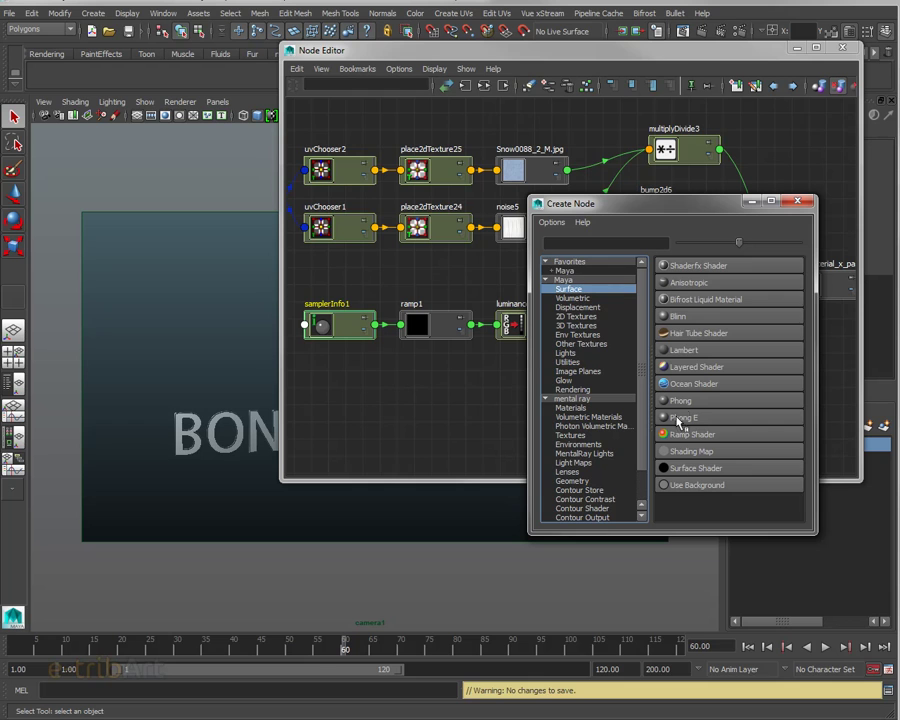
pyautogui.click(681, 354)
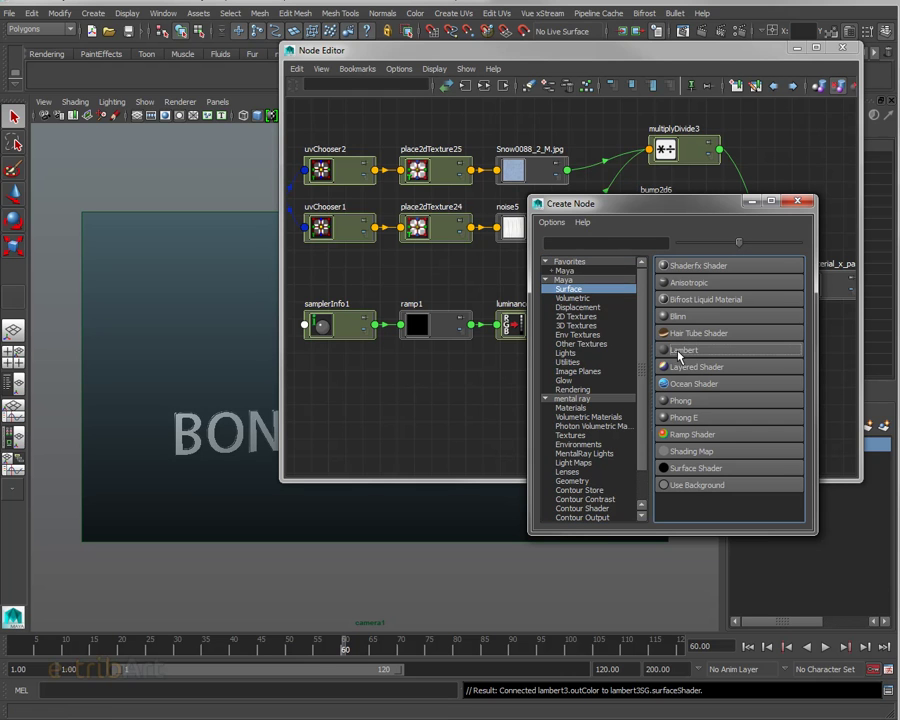
pyautogui.click(797, 201)
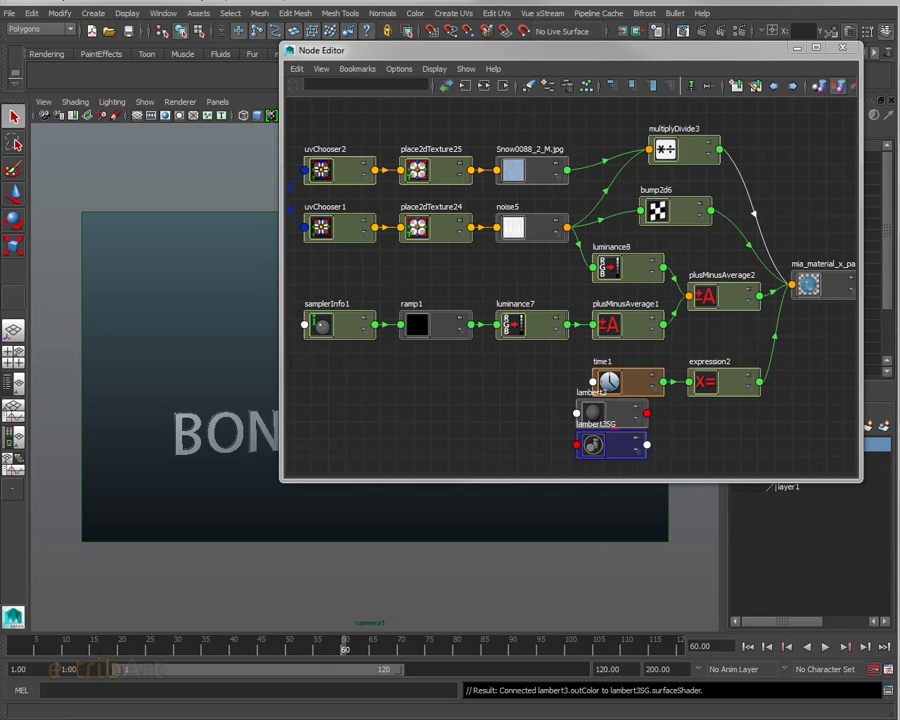
pyautogui.moveTo(598, 418); pyautogui.dragTo(454, 408)
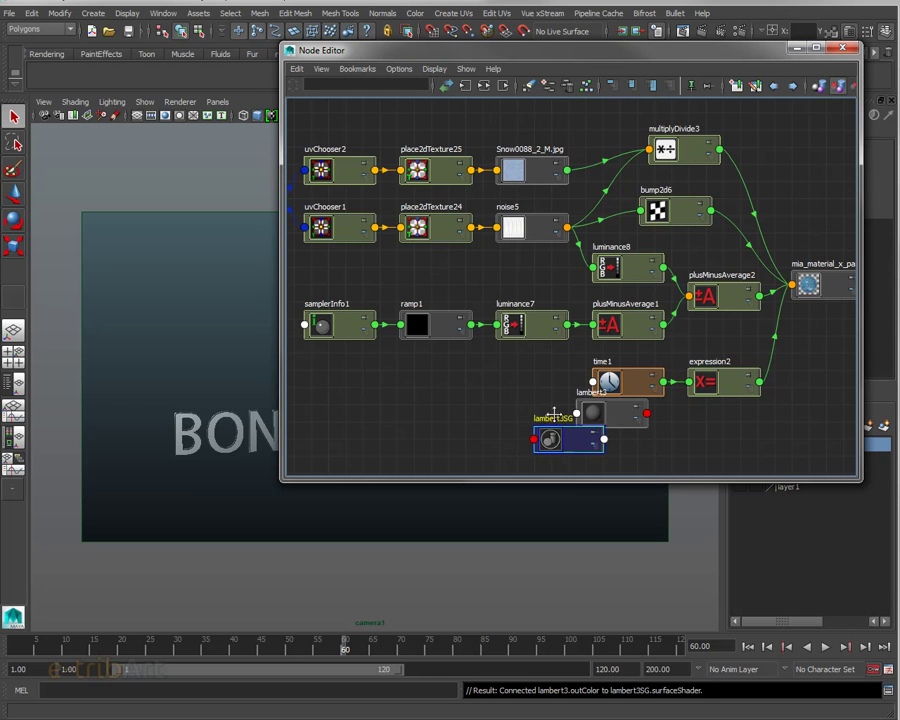
pyautogui.moveTo(590, 412); pyautogui.dragTo(590, 427)
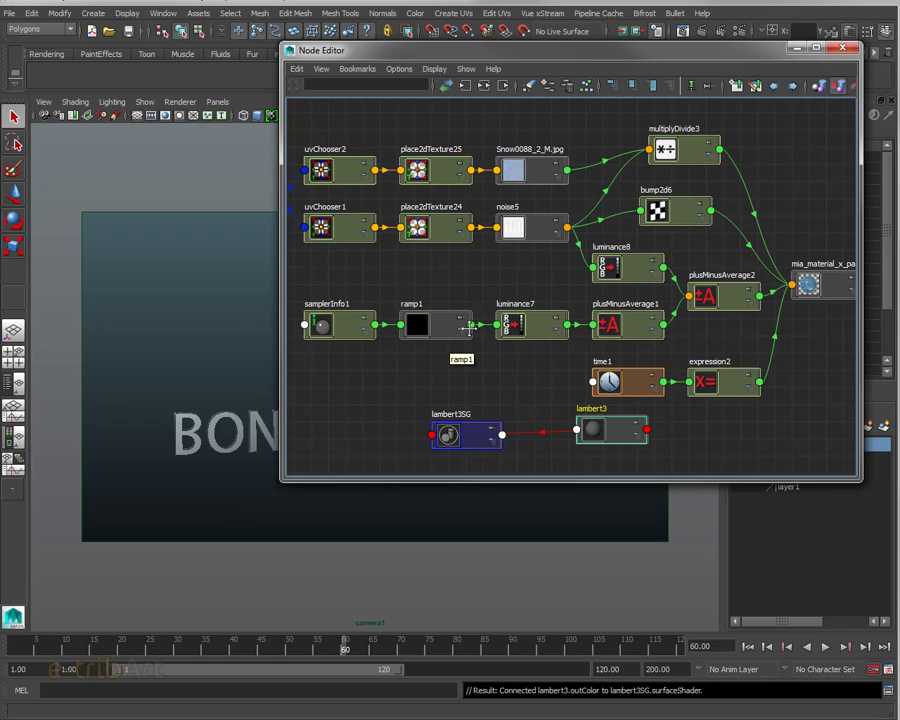
# Step: Connect ramp1's Out Color to lambert3's Color attribute
pyautogui.click(492, 381)
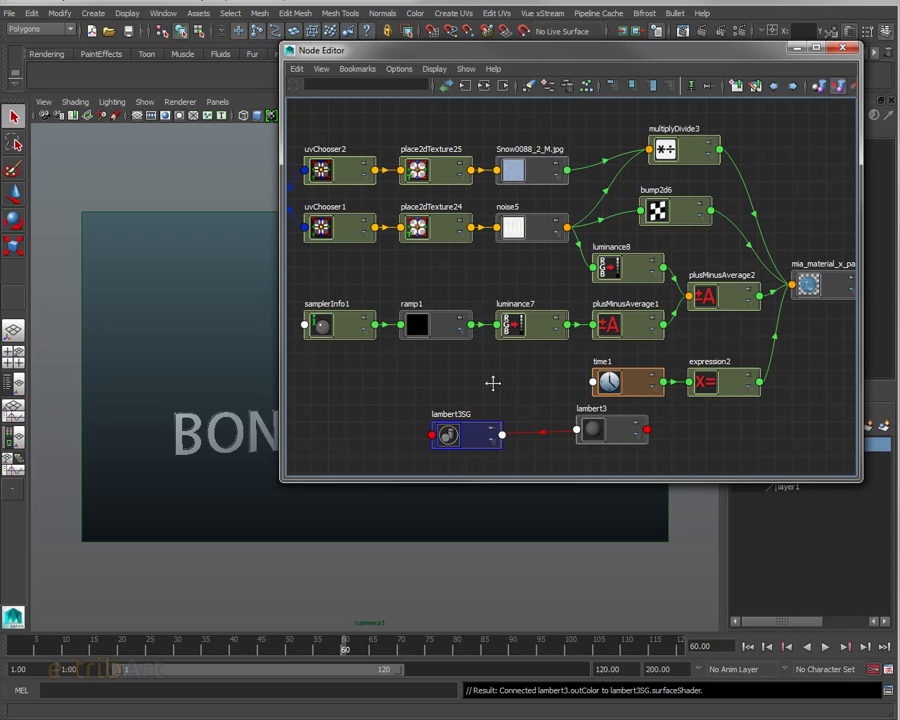
pyautogui.click(474, 326)
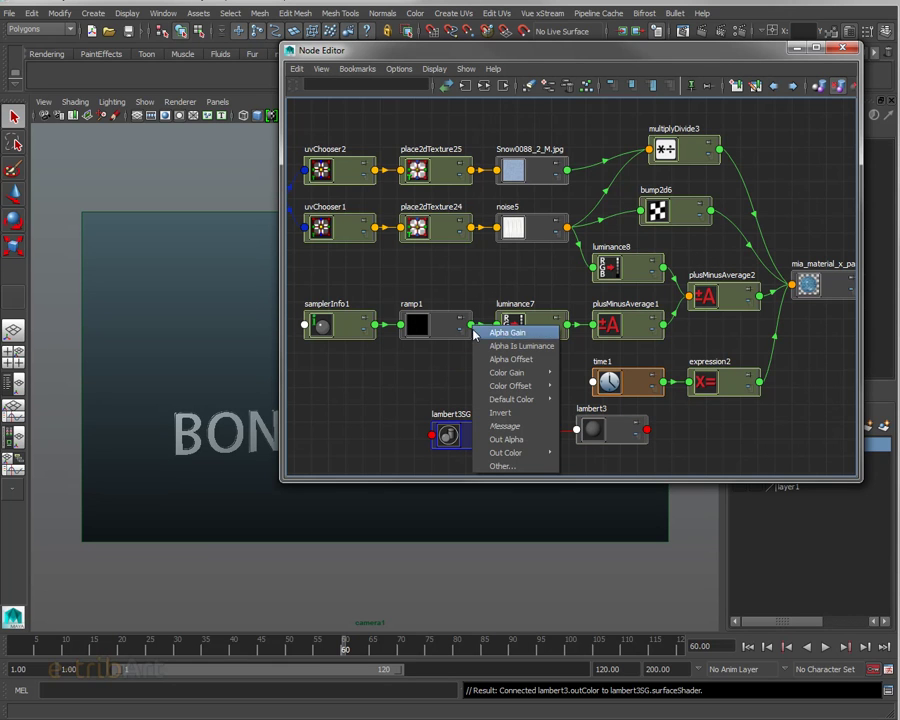
pyautogui.moveTo(510, 453)
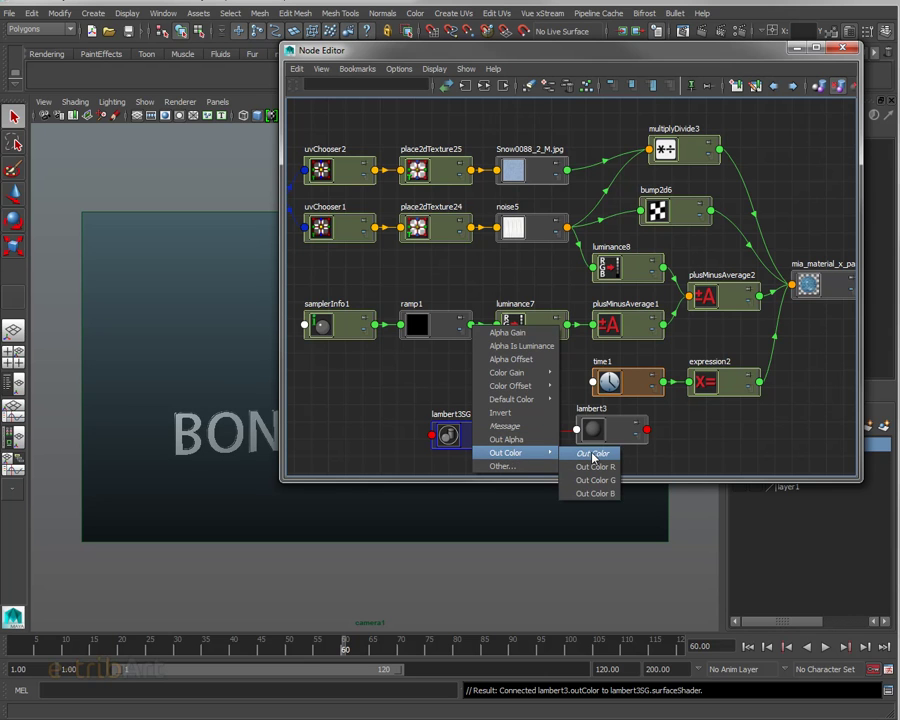
pyautogui.click(593, 456)
pyautogui.click(585, 432)
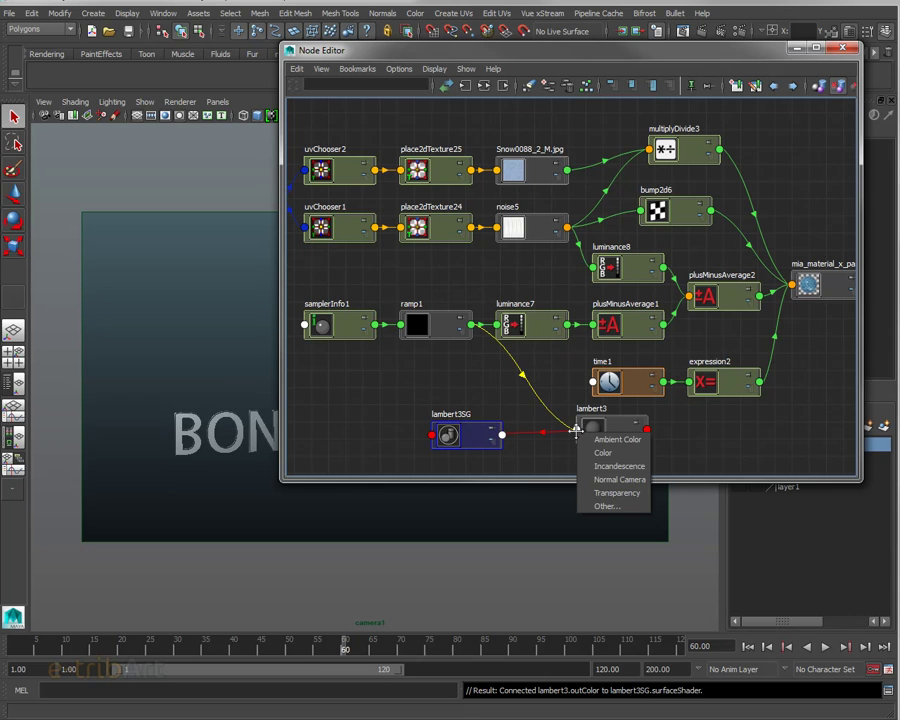
pyautogui.click(590, 453)
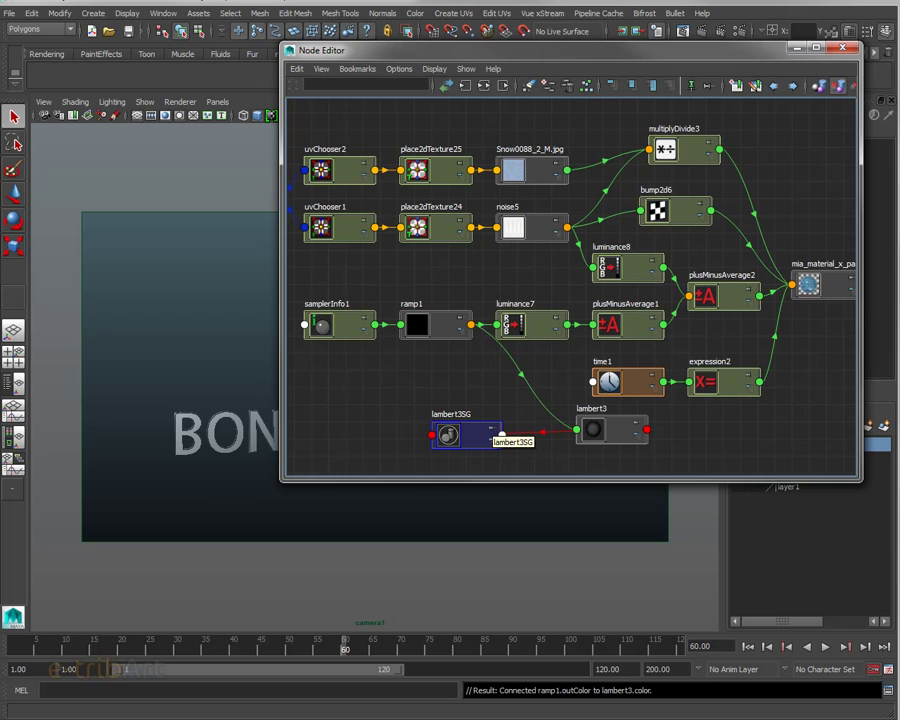
pyautogui.click(556, 421)
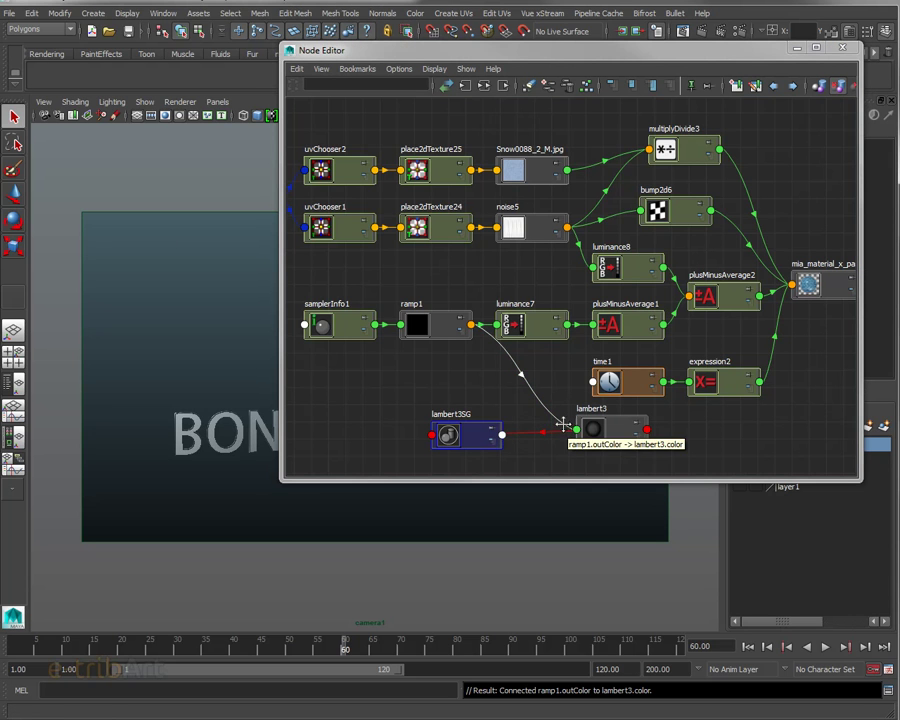
# Step: Shift lambert3SG left and drag lambert3 onto the BONNE ANNEE 2015 text to assign it
pyautogui.moveTo(478, 442); pyautogui.dragTo(428, 438)
pyautogui.moveTo(623, 433); pyautogui.dragTo(607, 434)
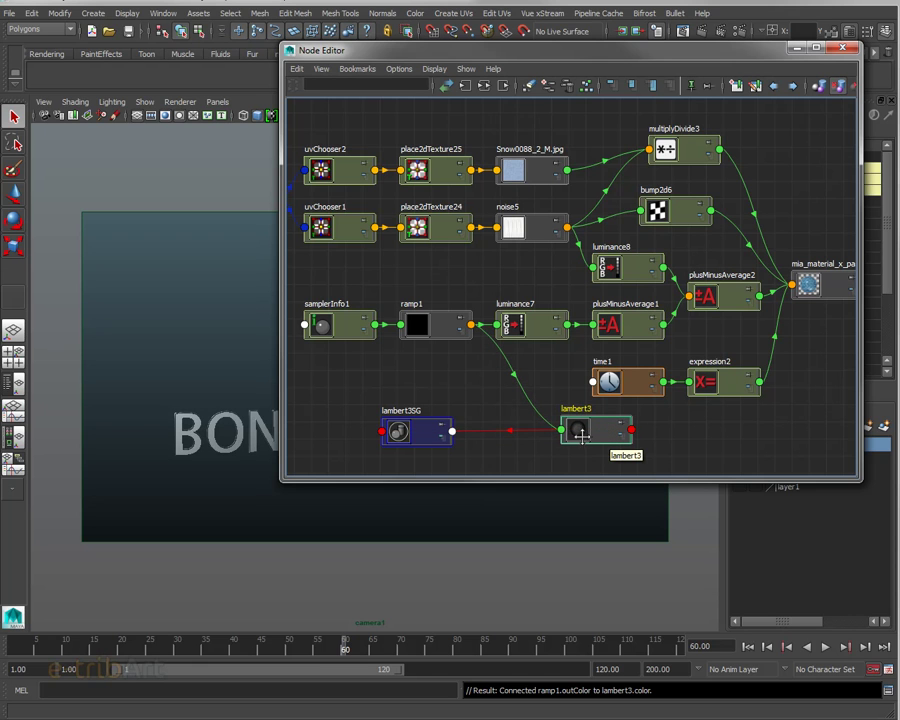
pyautogui.moveTo(580, 430); pyautogui.dragTo(252, 440, button='middle')
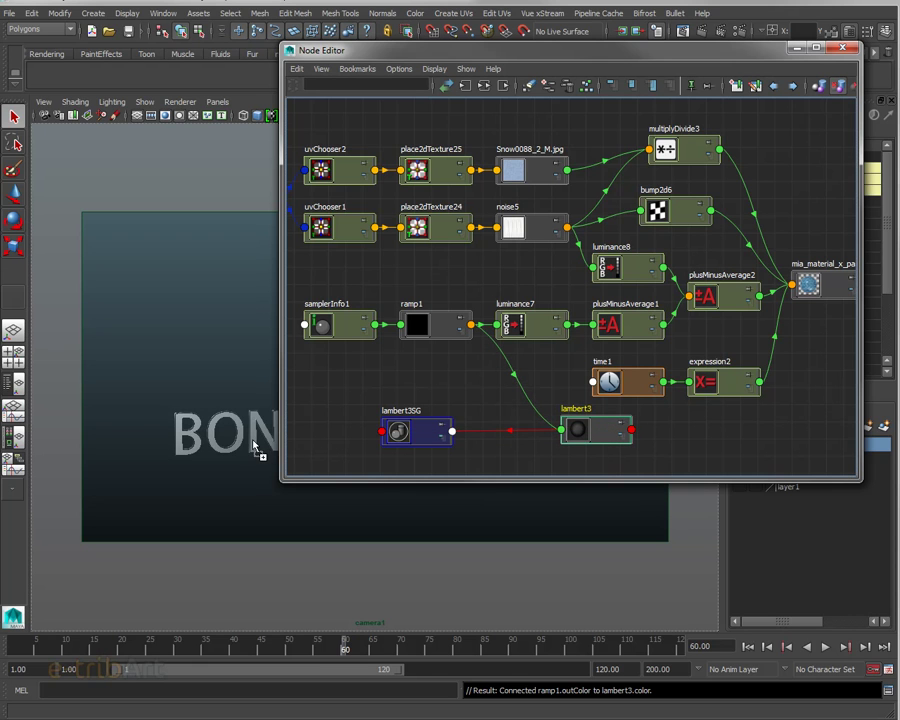
pyautogui.moveTo(430, 60); pyautogui.dragTo(669, 131)
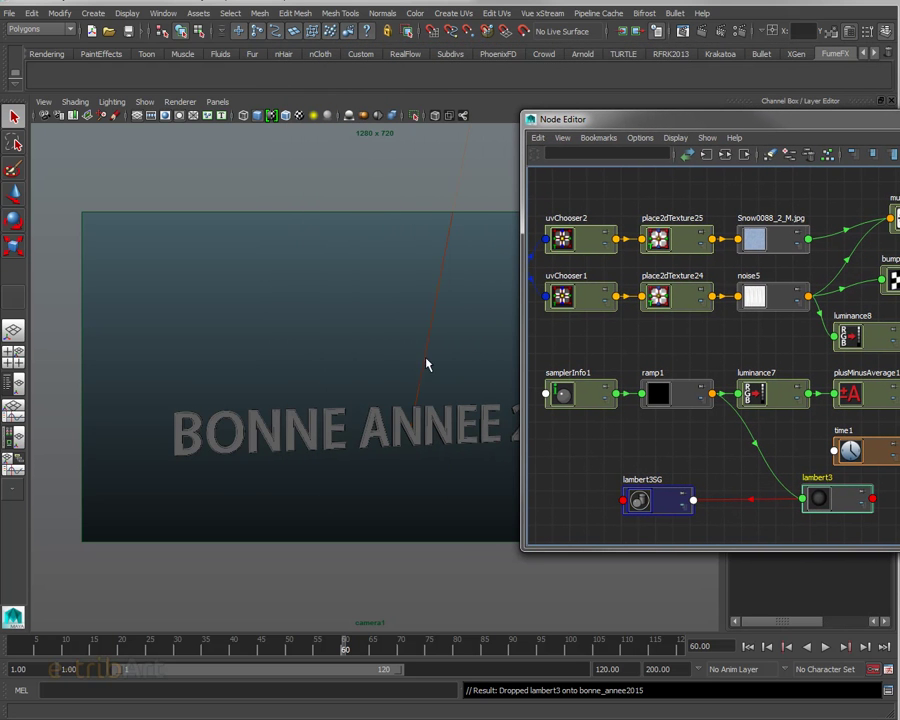
# Step: Look through the persp camera, frame BONNE head-on, and render frame 60 with mental ray
pyautogui.click(217, 102)
pyautogui.moveTo(241, 115)
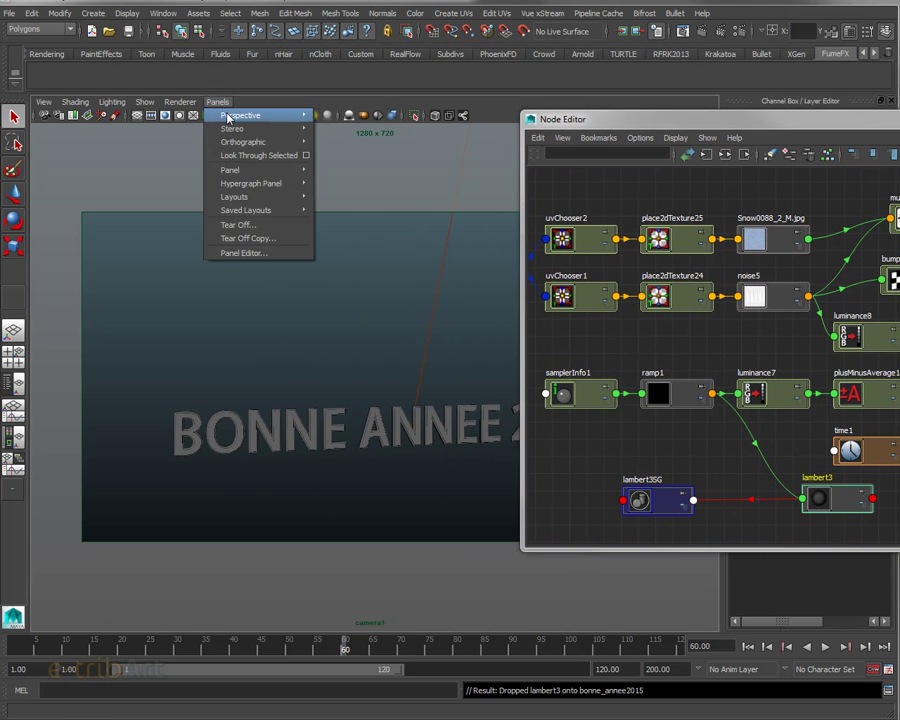
pyautogui.click(334, 156)
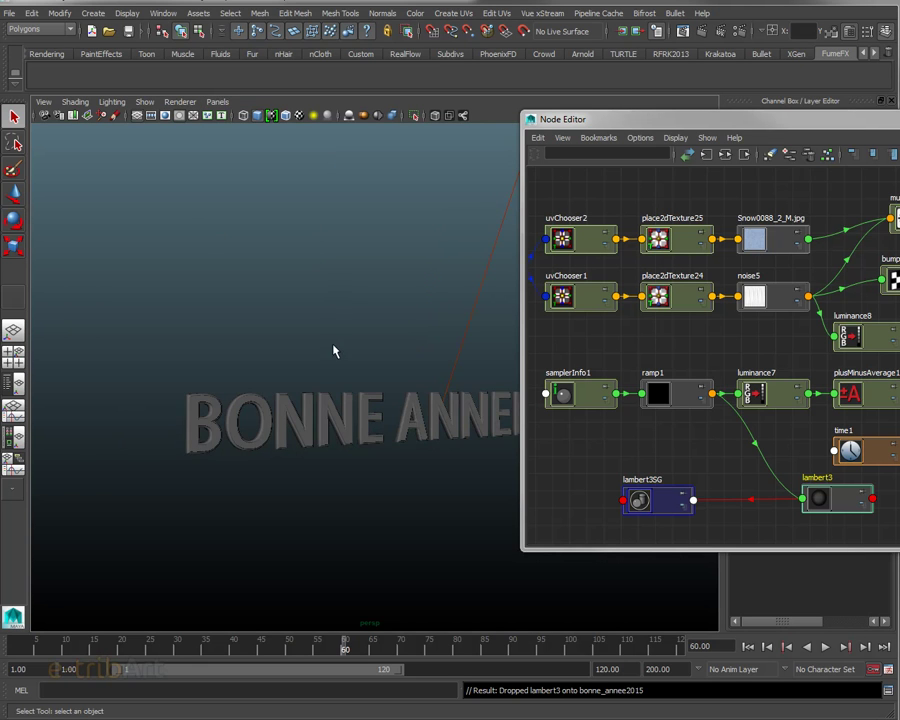
pyautogui.keyDown('alt'); pyautogui.moveTo(333, 374); pyautogui.dragTo(467, 380, button='right'); pyautogui.keyUp('alt')
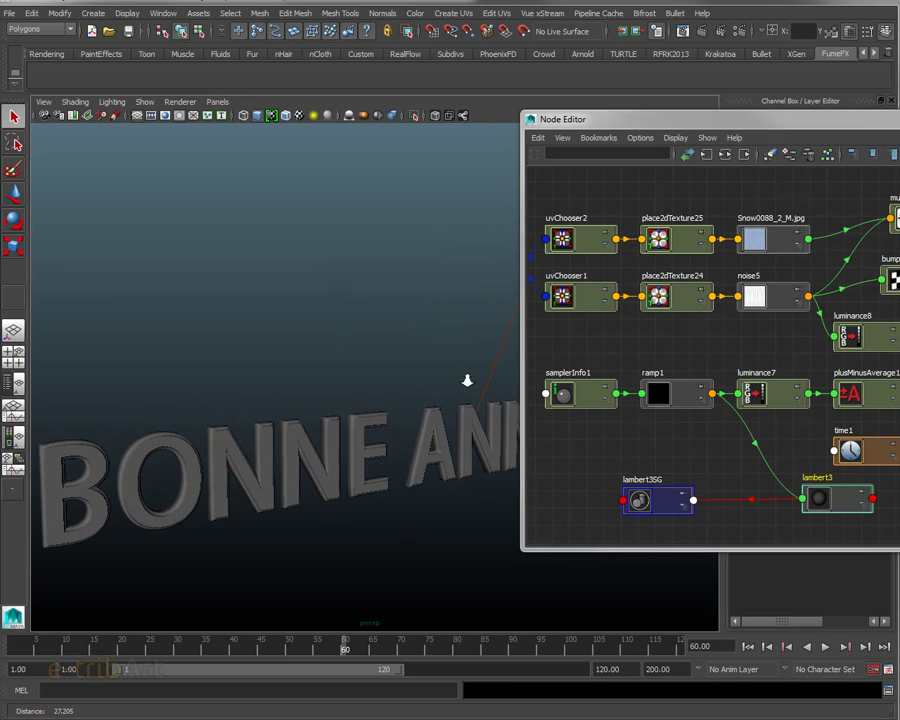
pyautogui.keyDown('alt'); pyautogui.moveTo(388, 388); pyautogui.dragTo(458, 317); pyautogui.keyUp('alt')
pyautogui.keyDown('alt'); pyautogui.moveTo(458, 317); pyautogui.dragTo(490, 320, button='right'); pyautogui.keyUp('alt')
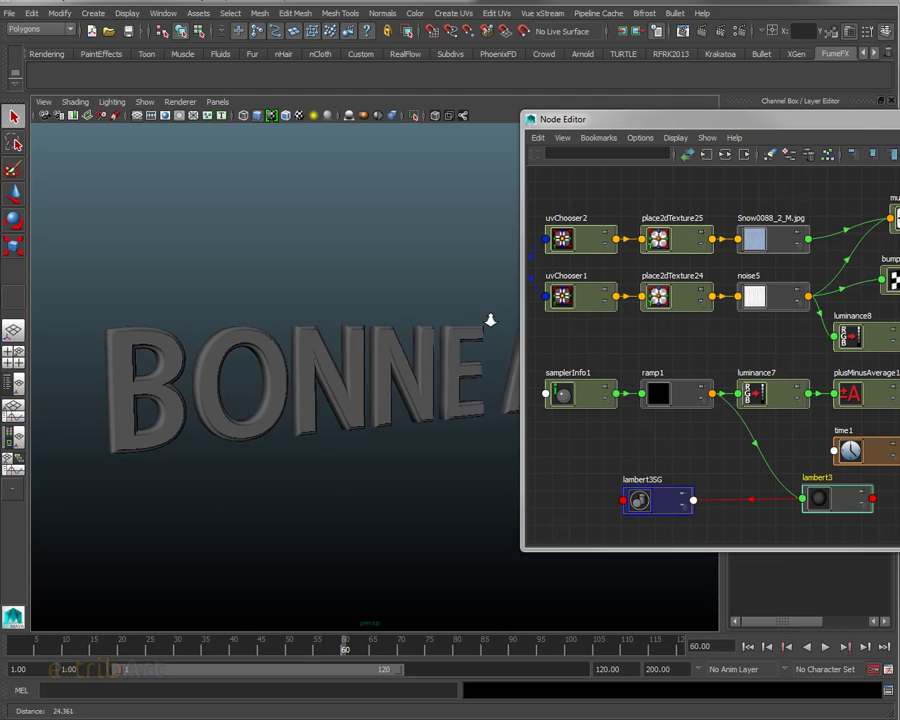
pyautogui.keyDown('alt'); pyautogui.moveTo(490, 320); pyautogui.dragTo(421, 357); pyautogui.keyUp('alt')
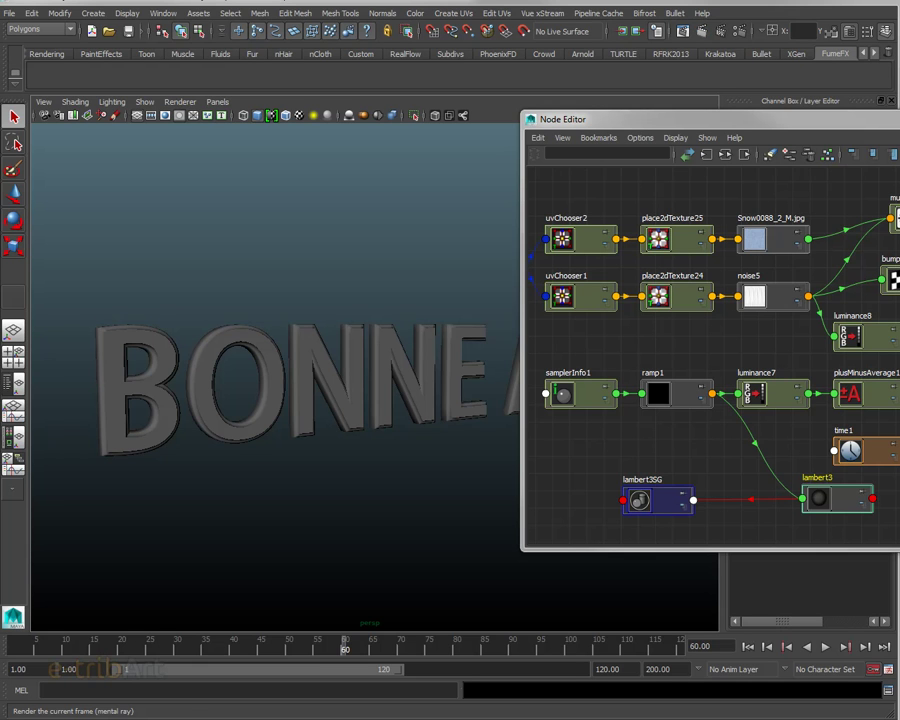
pyautogui.click(387, 31)
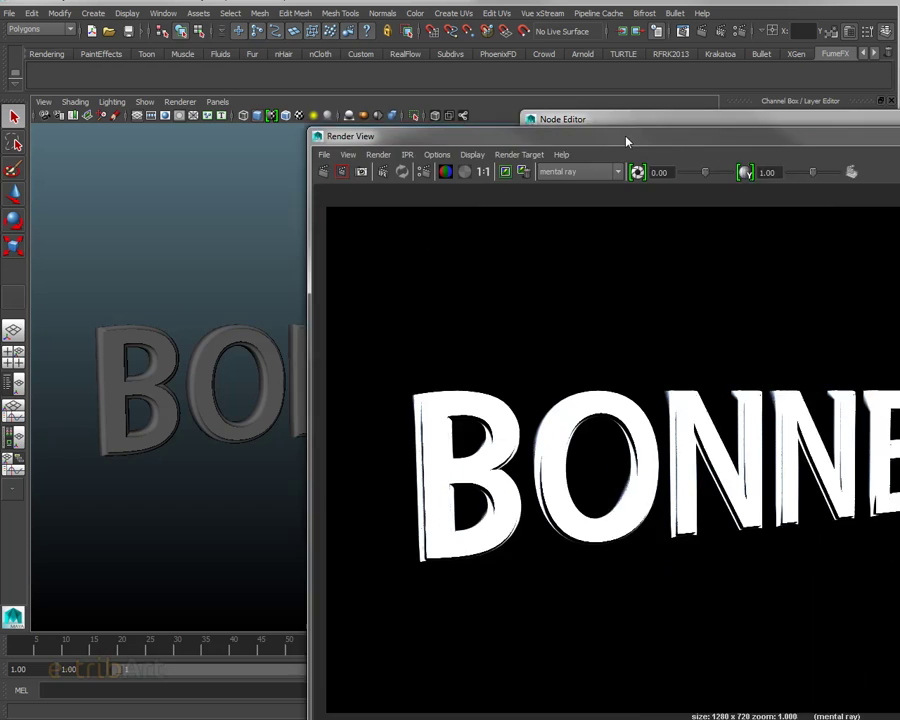
pyautogui.moveTo(629, 140)
pyautogui.mouseDown()
pyautogui.moveTo(384, 108)
pyautogui.moveTo(347, 60)
pyautogui.mouseUp()
# Step: Maximize the Render View to inspect the finished blue glass BONNE ANNEE render (1:59)
pyautogui.doubleClick(338, 78)
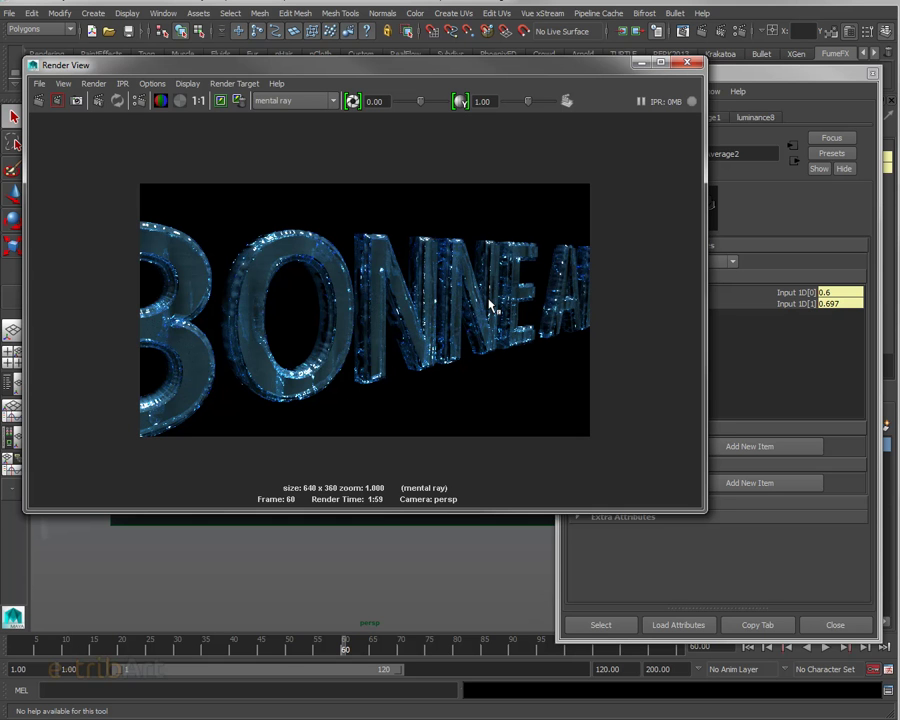
pyautogui.moveTo(380, 66)
pyautogui.mouseDown()
pyautogui.moveTo(460, 63)
pyautogui.moveTo(406, 45)
pyautogui.moveTo(390, 135)
pyautogui.mouseUp()
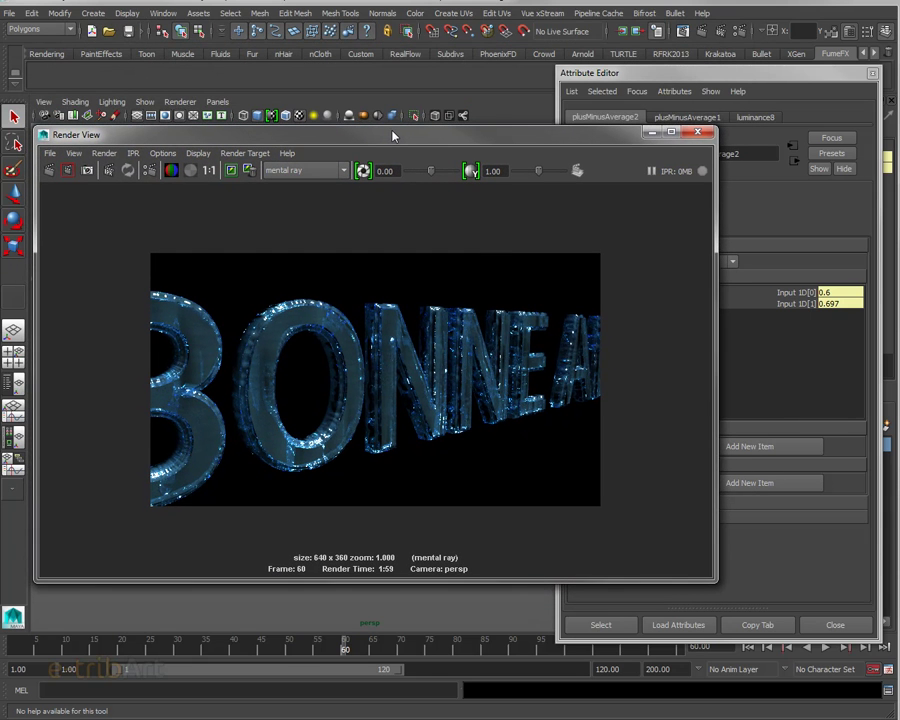